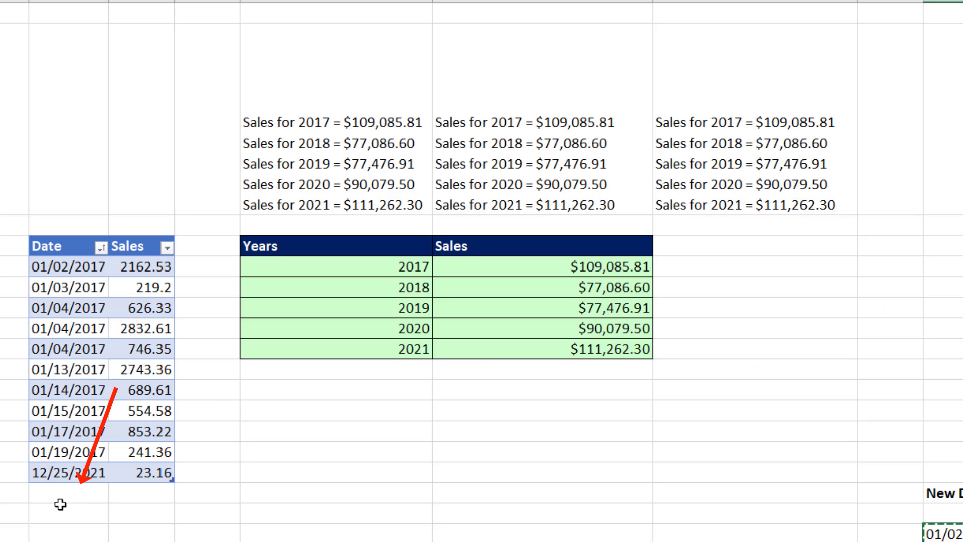
# - Paste the new 2022–2025 sales rows into the first empty row below the fSales table
pyautogui.click(59, 507)
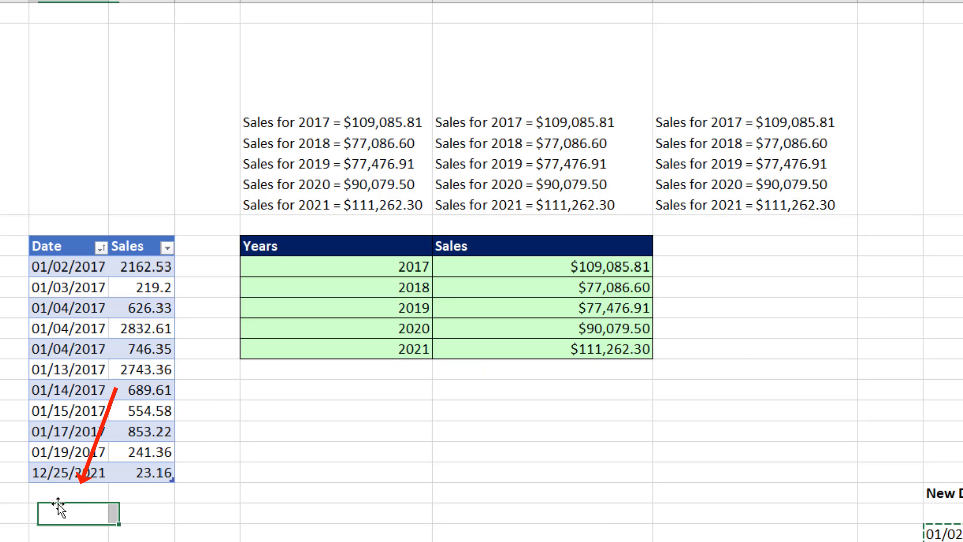
pyautogui.click(86, 492)
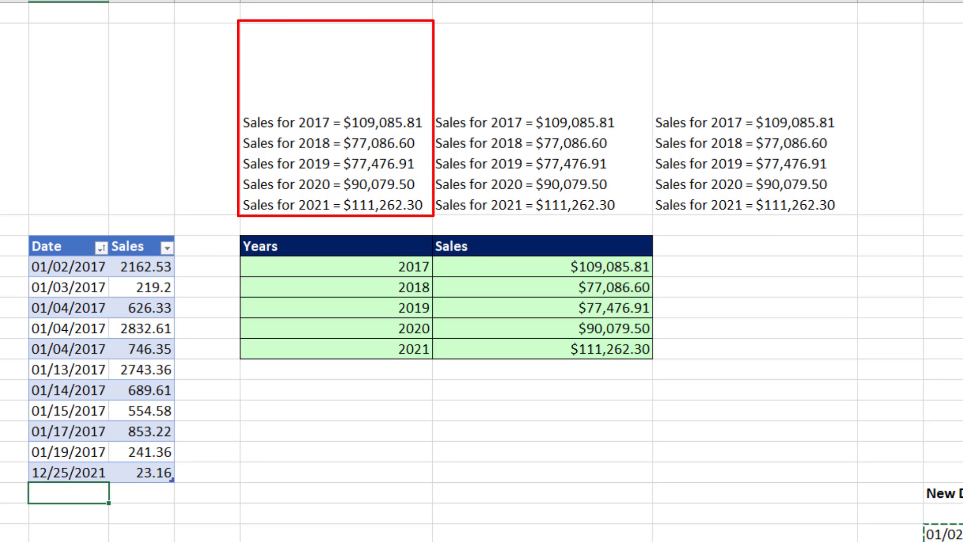
pyautogui.hotkey('ctrl', 'v')
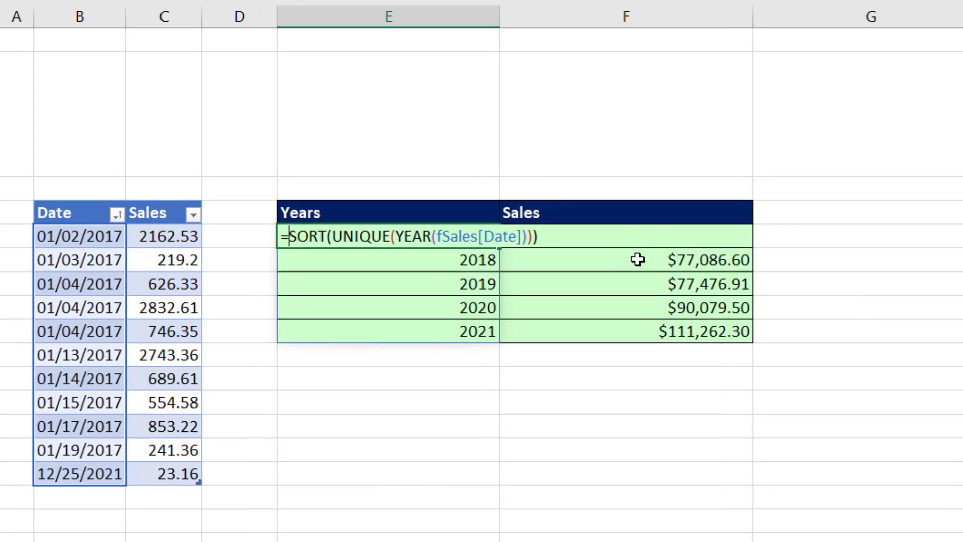
# - Commit E5's year-list formula, check F5's SUMIFS totals unchanged, and select merged cell E2
pyautogui.hotkey('ctrl', 'Return')
pyautogui.doubleClick(425, 224)
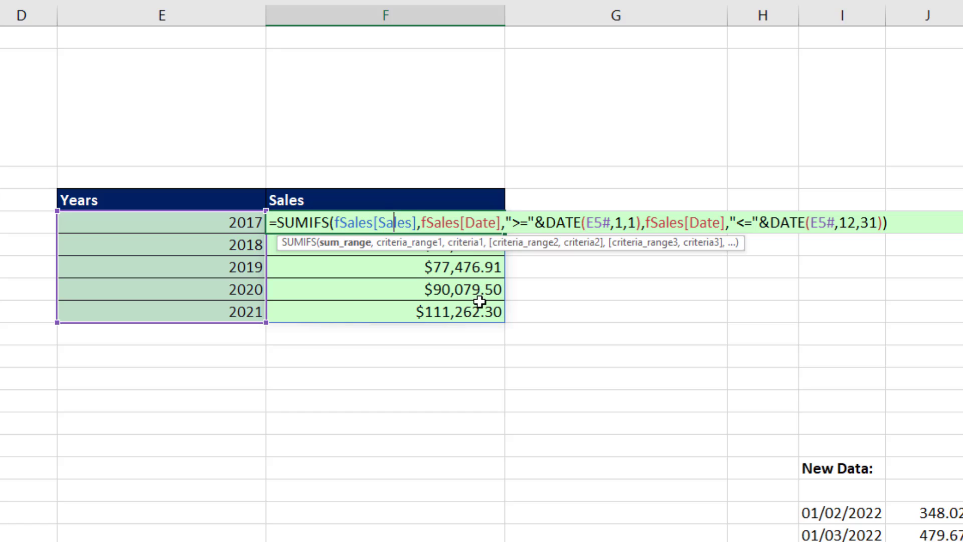
pyautogui.press('Escape')
pyautogui.click(188, 131)
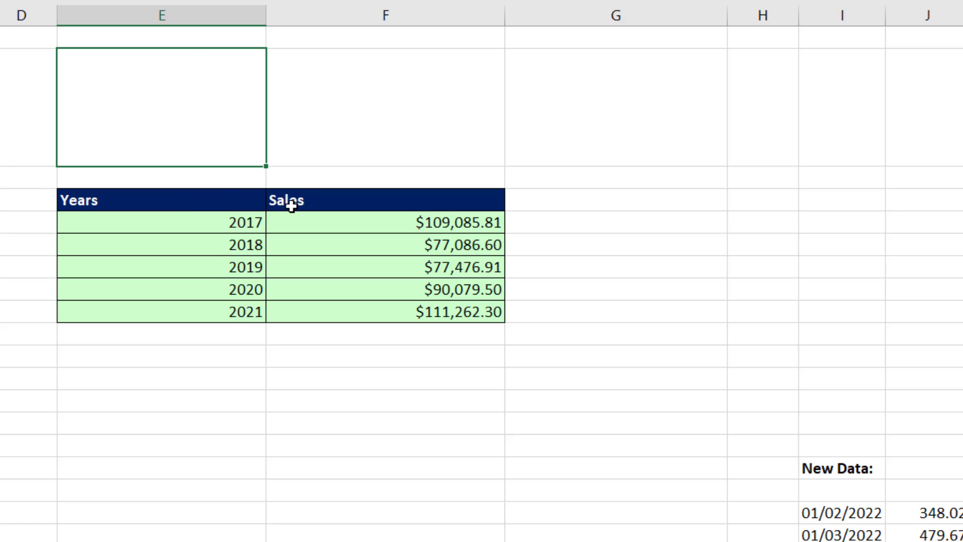
# - Start E2 as =TEXTJOIN(CHAR(10),,"Sales for "& with a line-break delimiter
pyautogui.write('=textj')
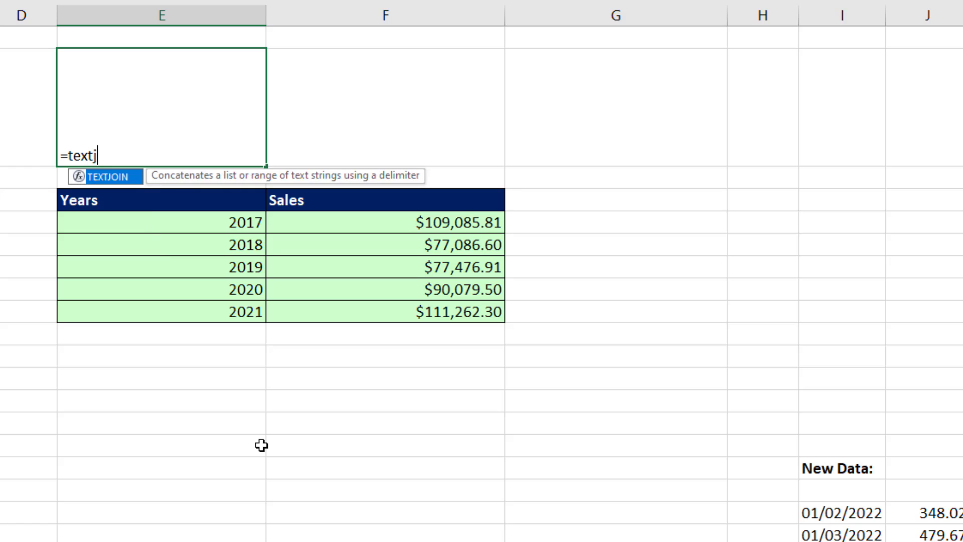
pyautogui.press('Tab')
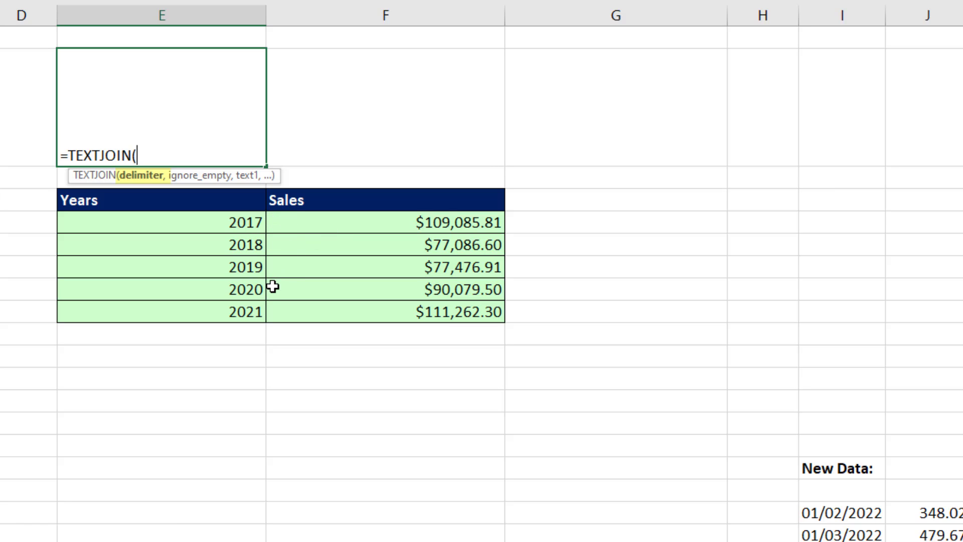
pyautogui.write('"')
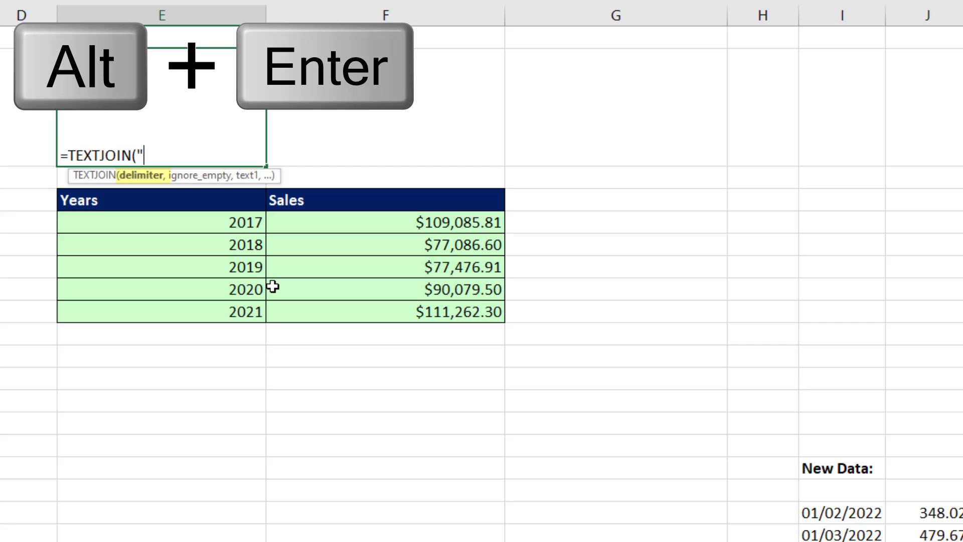
pyautogui.hotkey('alt', 'Return')
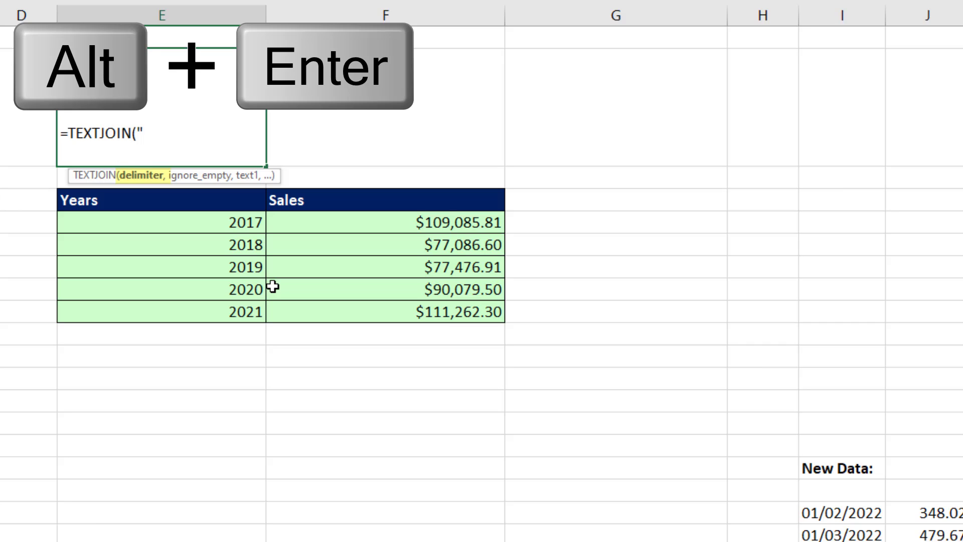
pyautogui.write('"')
pyautogui.press('BackSpace')
pyautogui.press('BackSpace')
pyautogui.press('BackSpace')
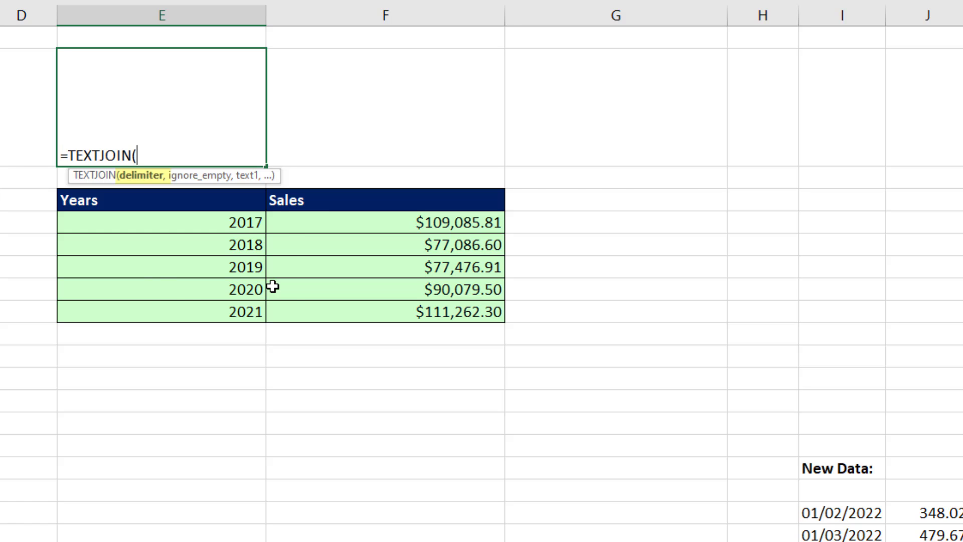
pyautogui.write('ch')
pyautogui.press('Tab')
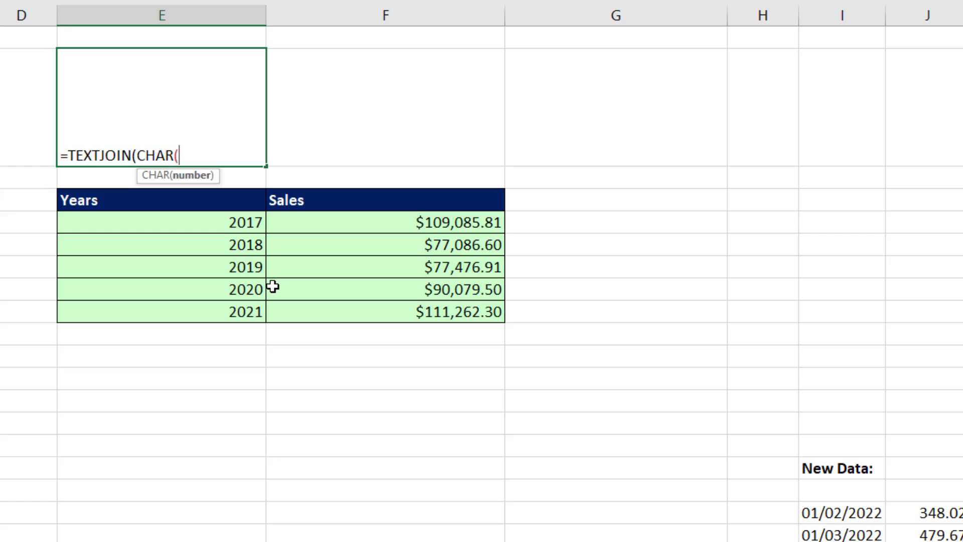
pyautogui.write('10)')
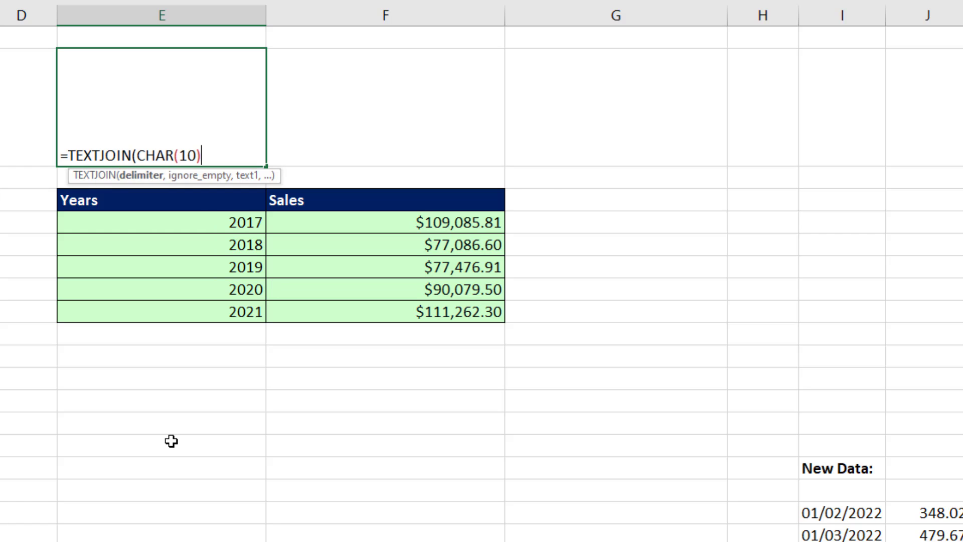
pyautogui.write(',')
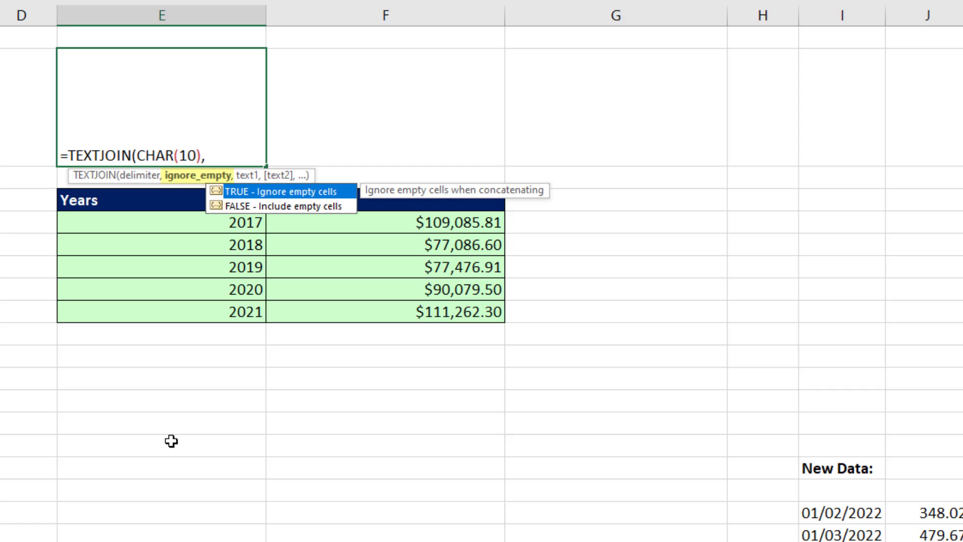
pyautogui.write(',')
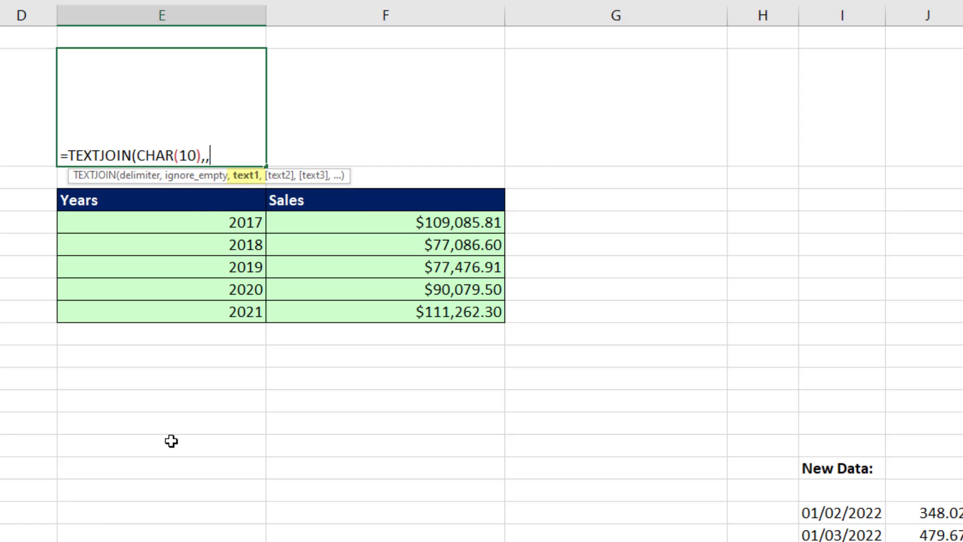
pyautogui.write('"Sales for ')
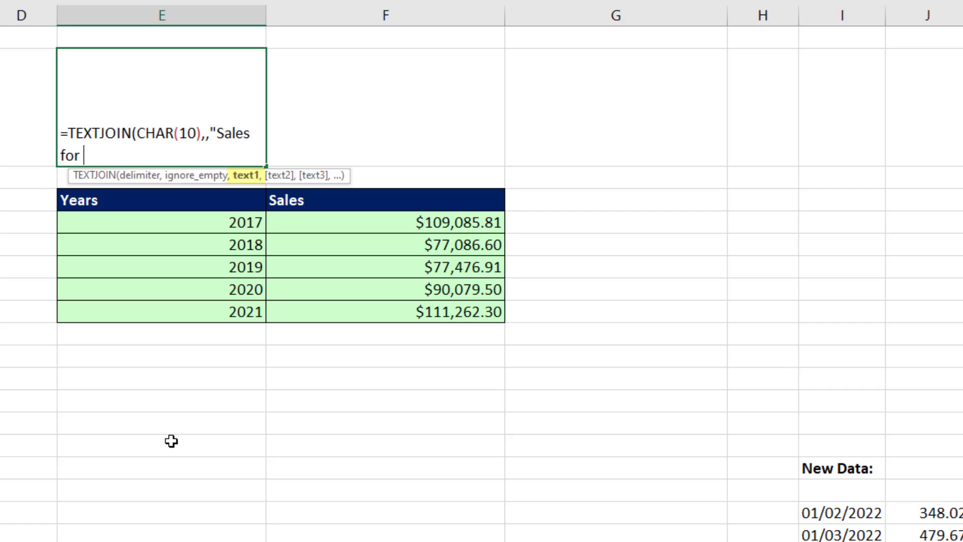
pyautogui.write('"&')
# - Finish the TEXTJOIN with E5# & " = " & DOLLAR(F5#), giving five yearly sales lines
pyautogui.click(117, 226)
pyautogui.write('#')
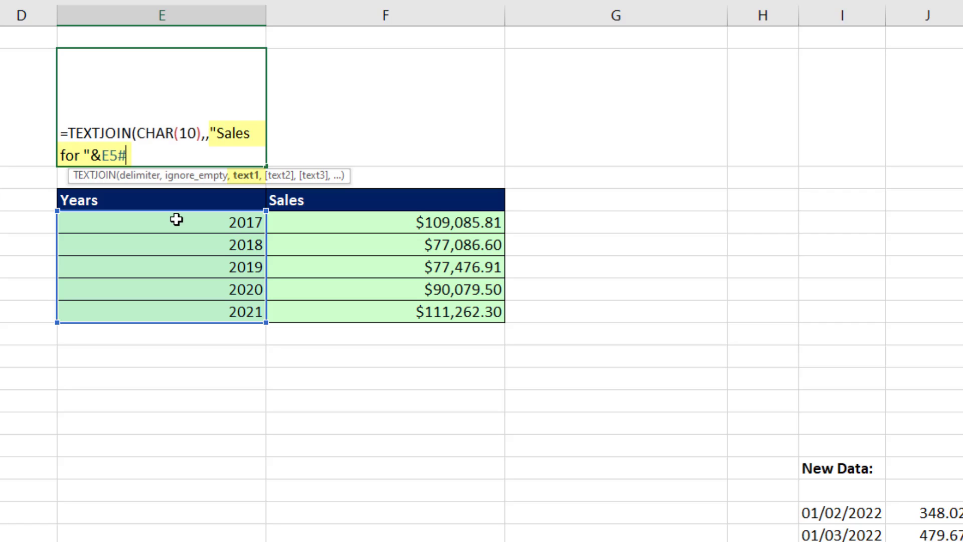
pyautogui.write('&" ')
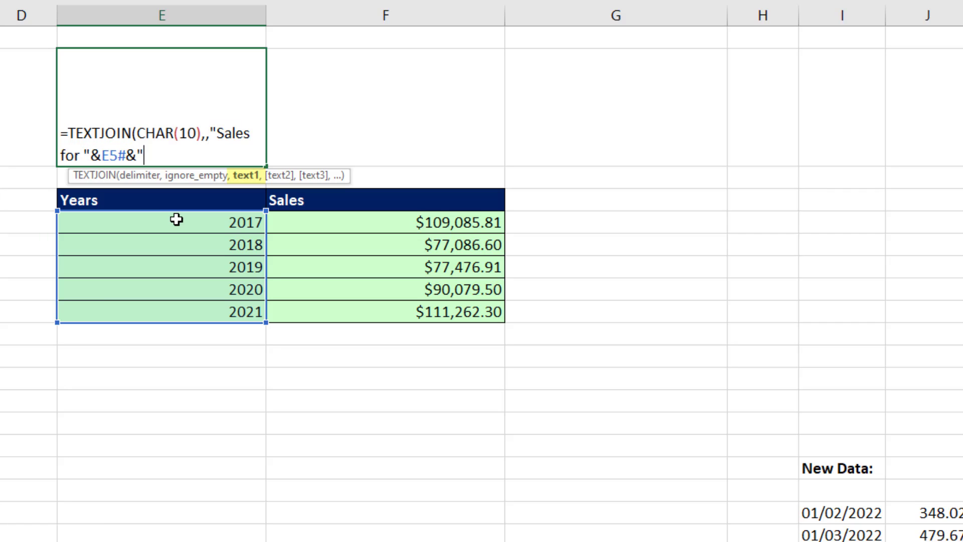
pyautogui.write('= "&')
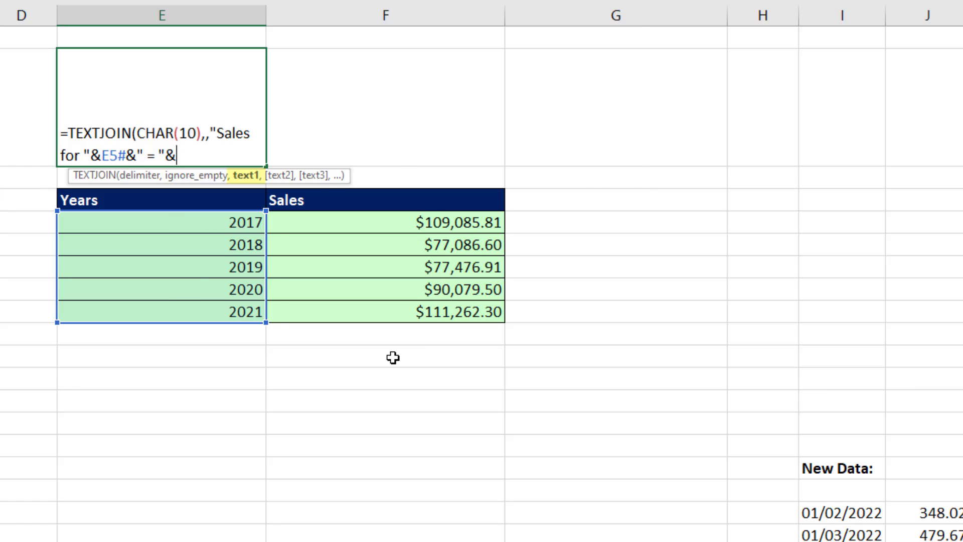
pyautogui.write('do')
pyautogui.press('Tab')
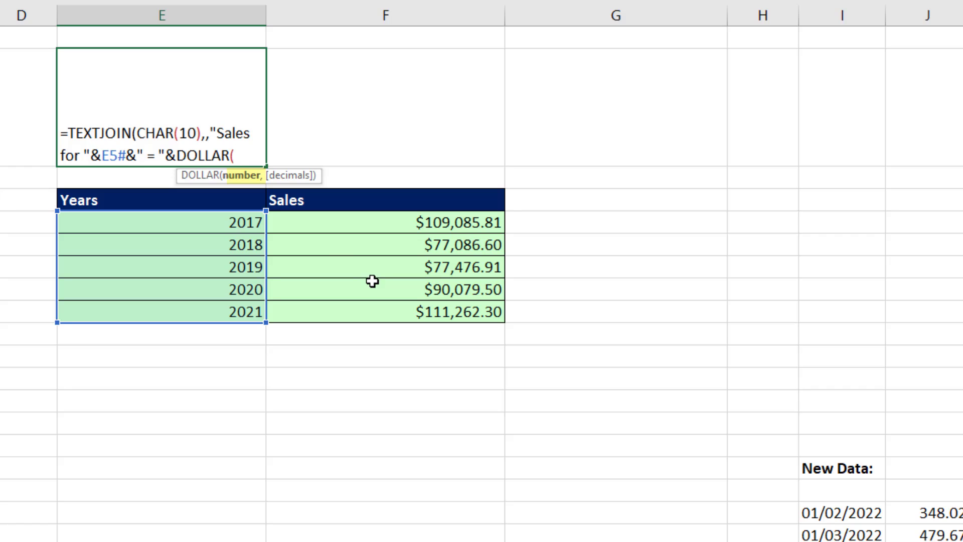
pyautogui.click(327, 227)
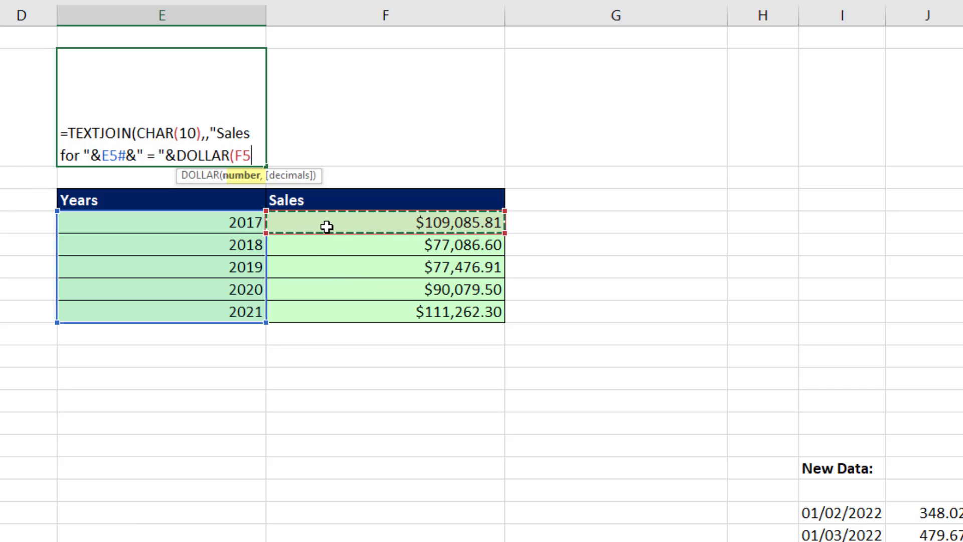
pyautogui.write('#)')
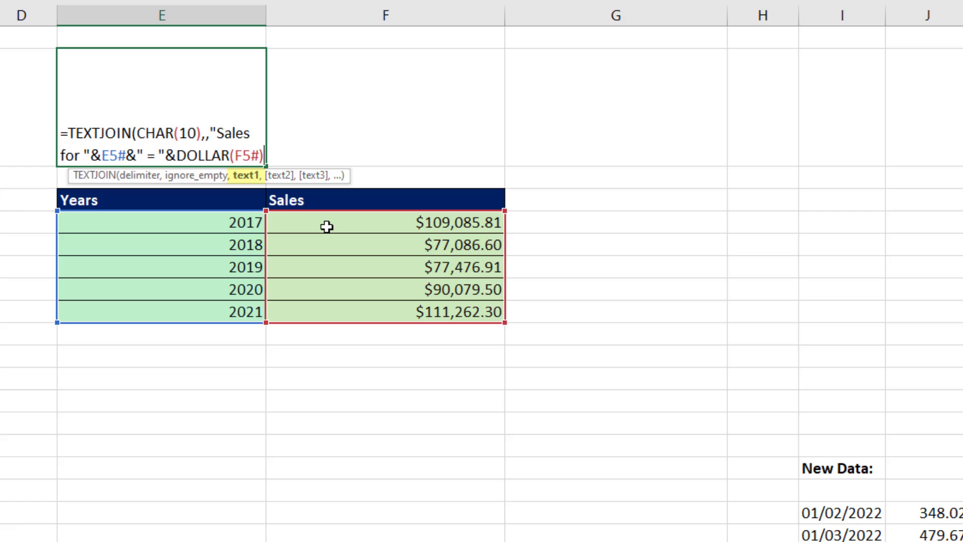
pyautogui.write(')')
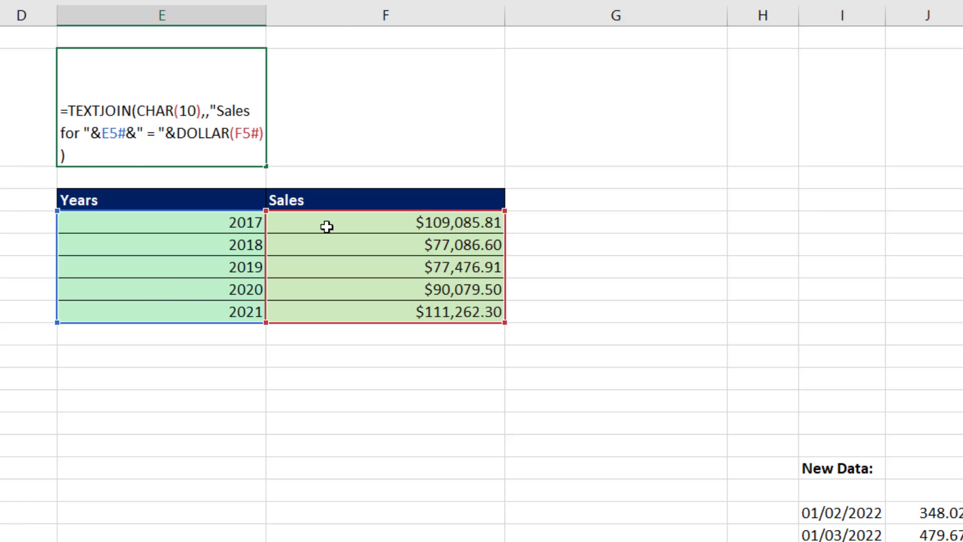
pyautogui.hotkey('ctrl', 'Return')
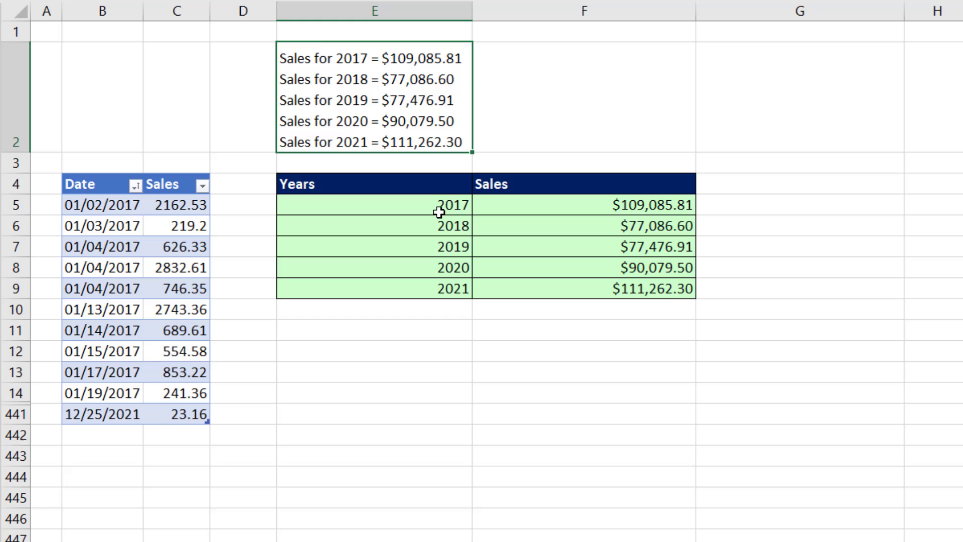
# - Copy the TEXTJOIN report formula and E5's SORT(UNIQUE(YEAR(fSales[Date]))) formula to the clipboard
pyautogui.doubleClick(395, 76)
pyautogui.moveTo(331, 143); pyautogui.dragTo(204, 67)
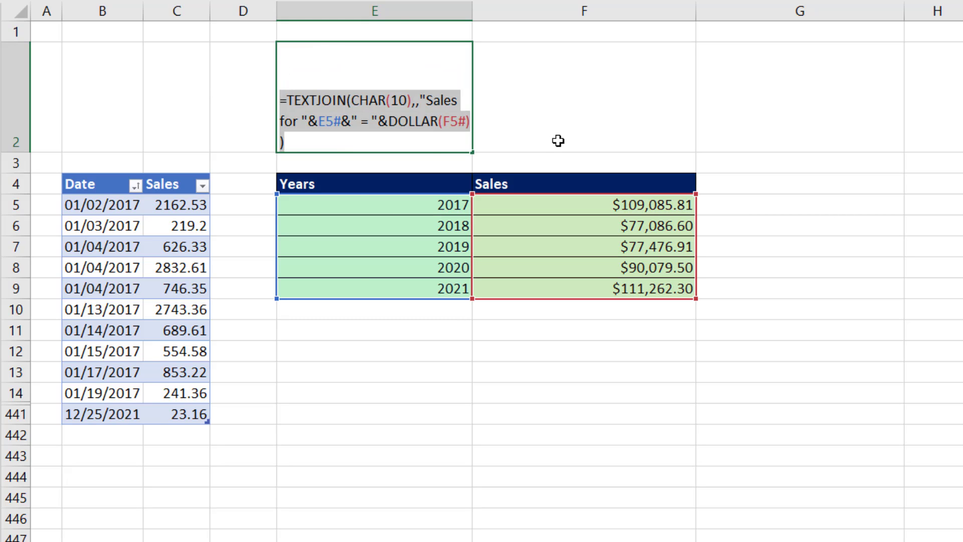
pyautogui.hotkey('ctrl', 'c')
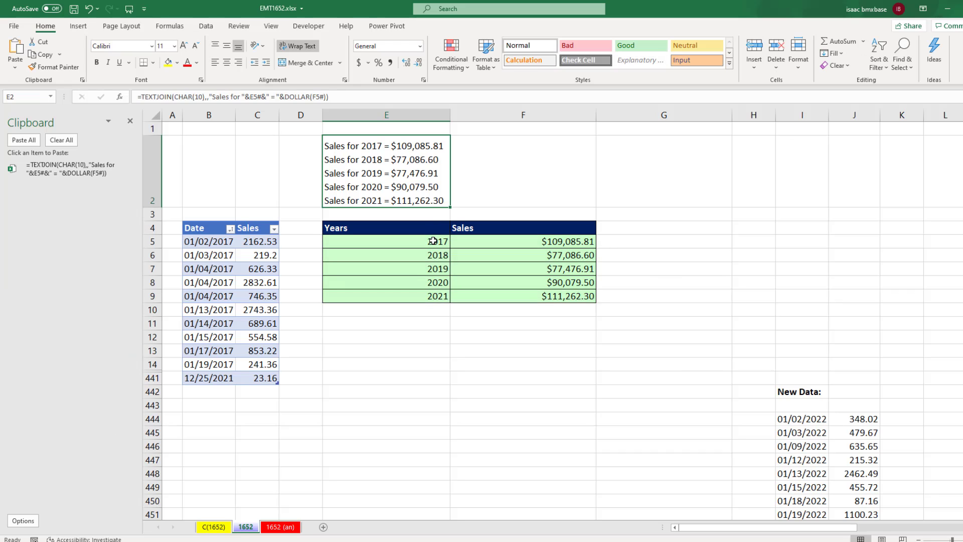
pyautogui.click(433, 241)
pyautogui.press('F2')
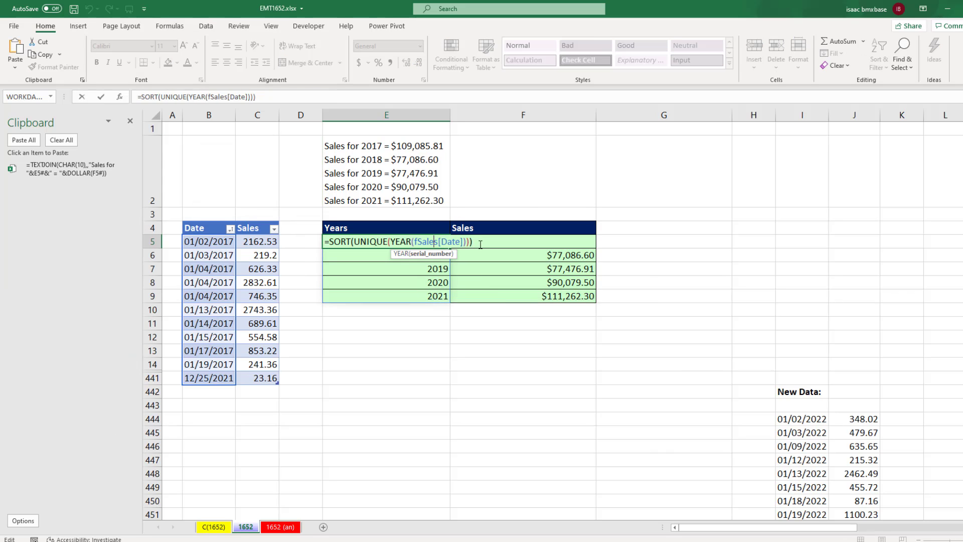
pyautogui.hotkey('ctrl', 'shift', 'Left')
pyautogui.hotkey('ctrl', 'shift', 'Left')
pyautogui.hotkey('ctrl', 'shift', 'Left')
pyautogui.hotkey('ctrl', 'shift', 'Left')
pyautogui.hotkey('ctrl', 'shift', 'Left')
pyautogui.hotkey('ctrl', 'shift', 'Left')
pyautogui.hotkey('ctrl', 'c')
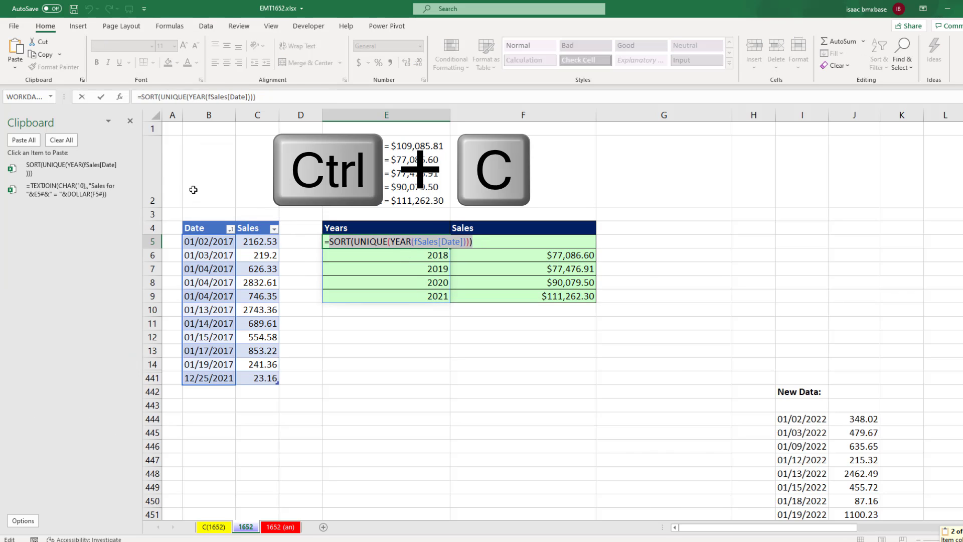
pyautogui.press('Escape')
# - Copy F5's SUMIFS totals formula to the Office Clipboard
pyautogui.click(514, 241)
pyautogui.press('F2')
pyautogui.hotkey('shift', 'Home')
pyautogui.hotkey('shift', 'Right')
pyautogui.hotkey('ctrl', 'c')
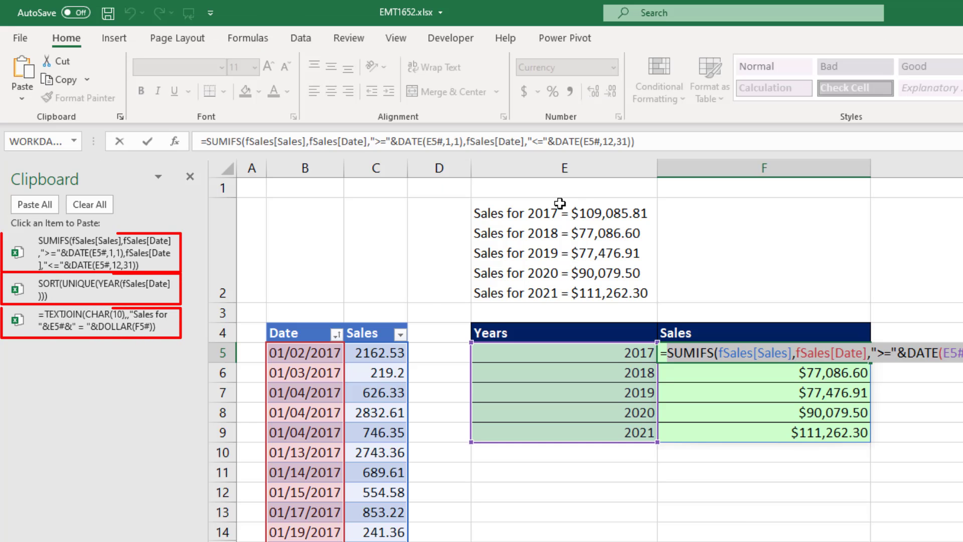
# - Paste the TEXTJOIN report into F2, replacing E5# and F5# with the SORT and SUMIFS formulas
pyautogui.press('Escape')
pyautogui.click(716, 251)
pyautogui.press('F2')
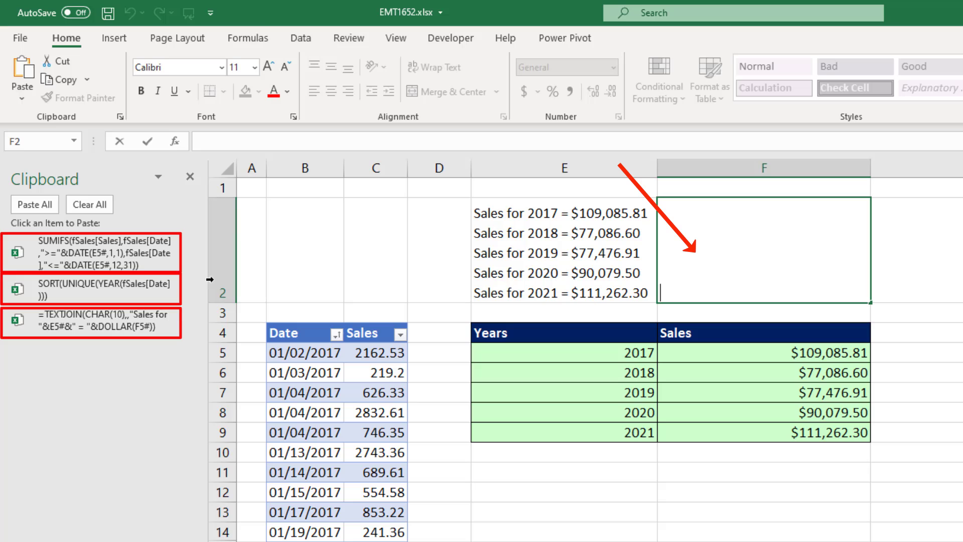
pyautogui.click(70, 324)
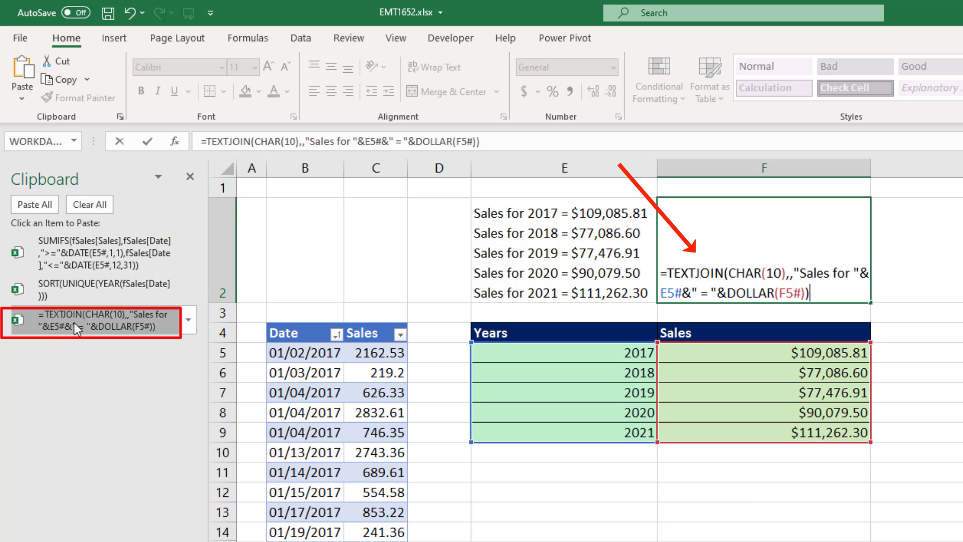
pyautogui.doubleClick(667, 292)
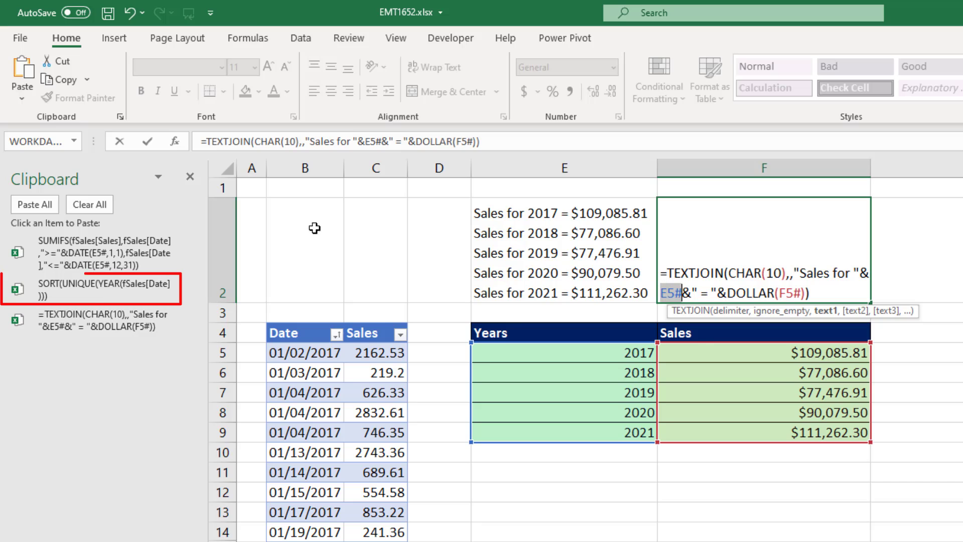
pyautogui.click(110, 293)
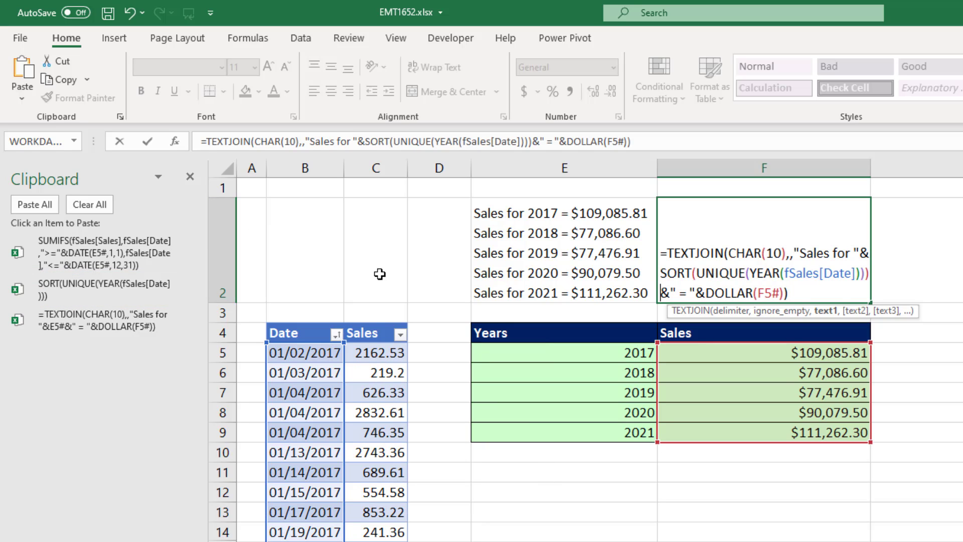
pyautogui.doubleClick(765, 292)
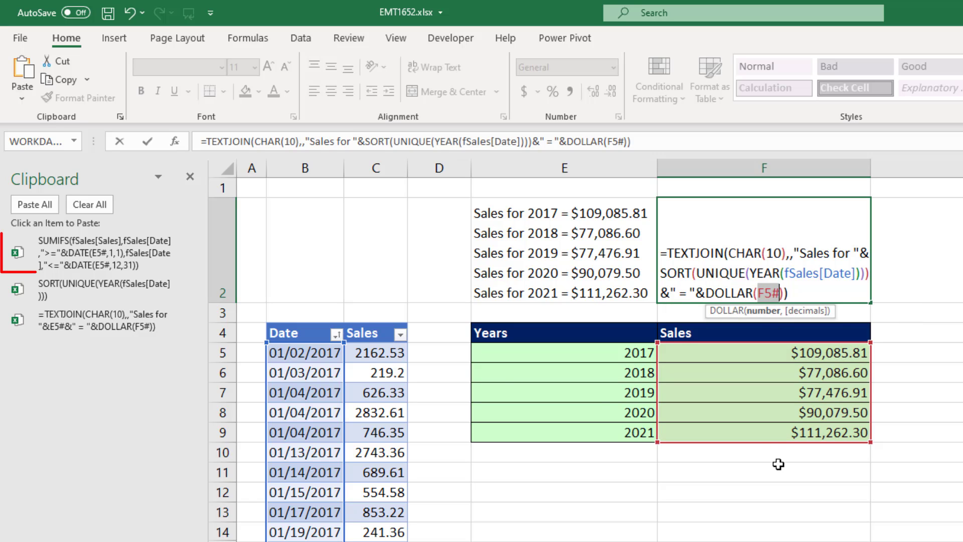
pyautogui.click(70, 258)
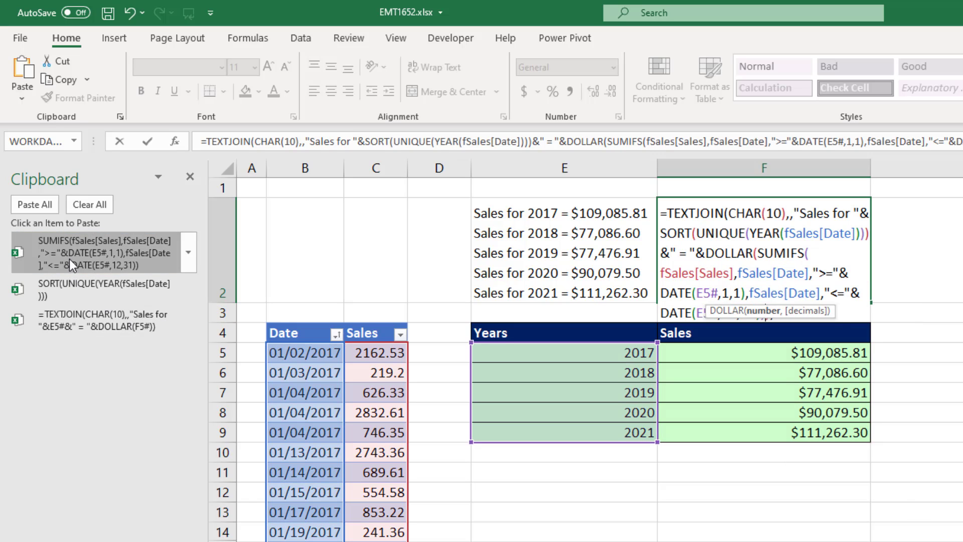
# - Replace E5# inside both DATE functions with the years formula and enter F2's report
pyautogui.moveTo(798, 311); pyautogui.dragTo(885, 312)
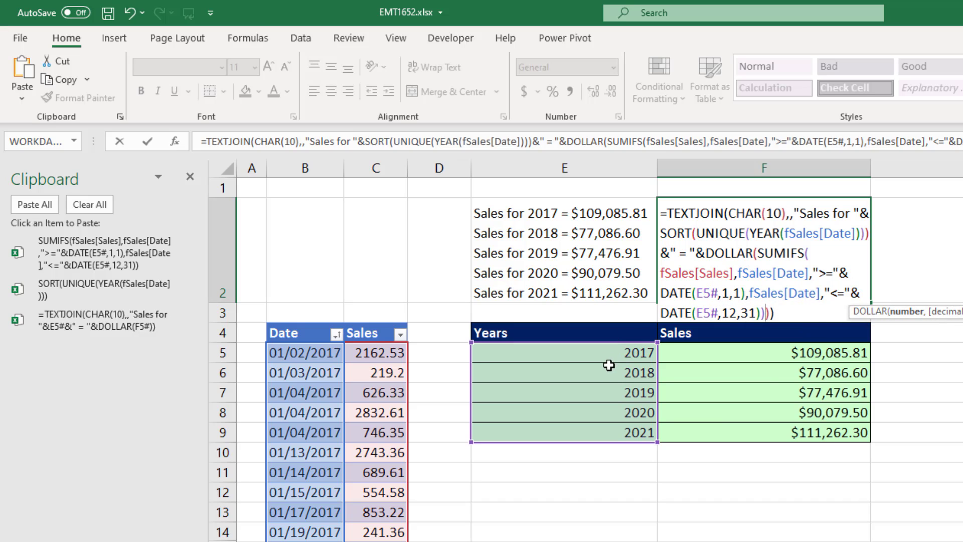
pyautogui.click(705, 291)
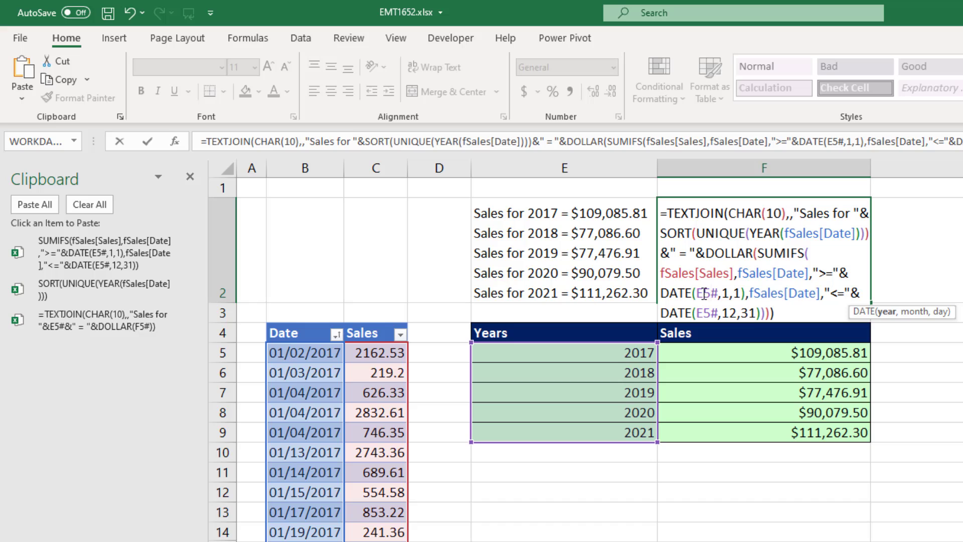
pyautogui.doubleClick(705, 293)
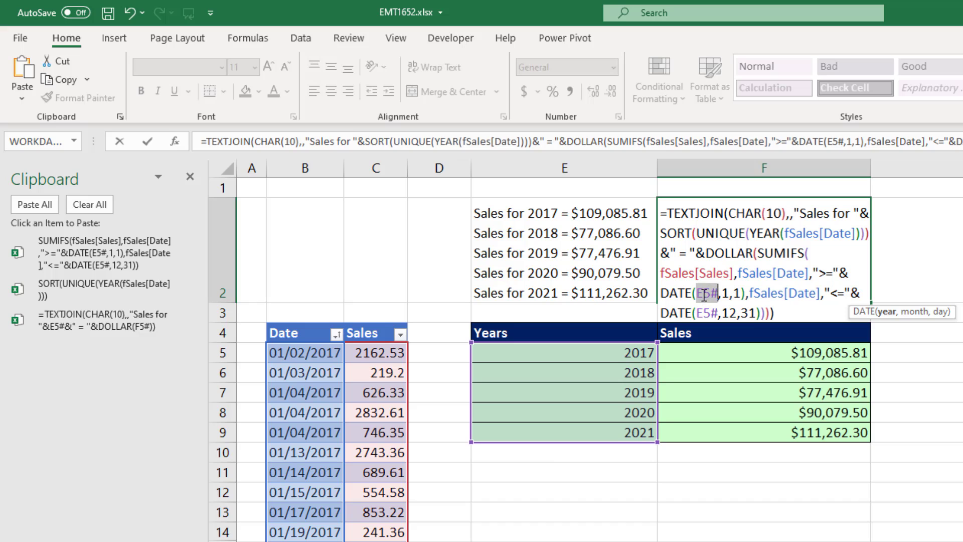
pyautogui.click(98, 299)
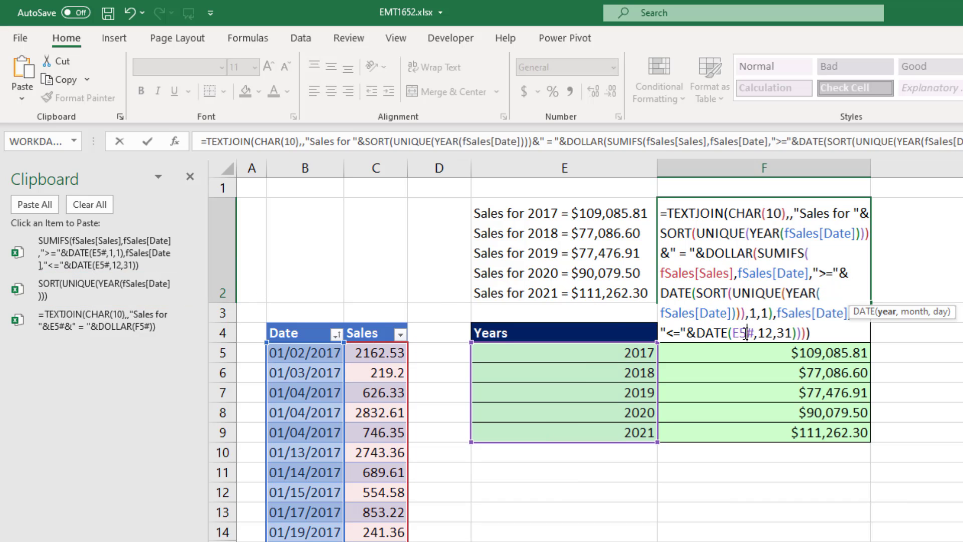
pyautogui.doubleClick(743, 333)
pyautogui.click(79, 296)
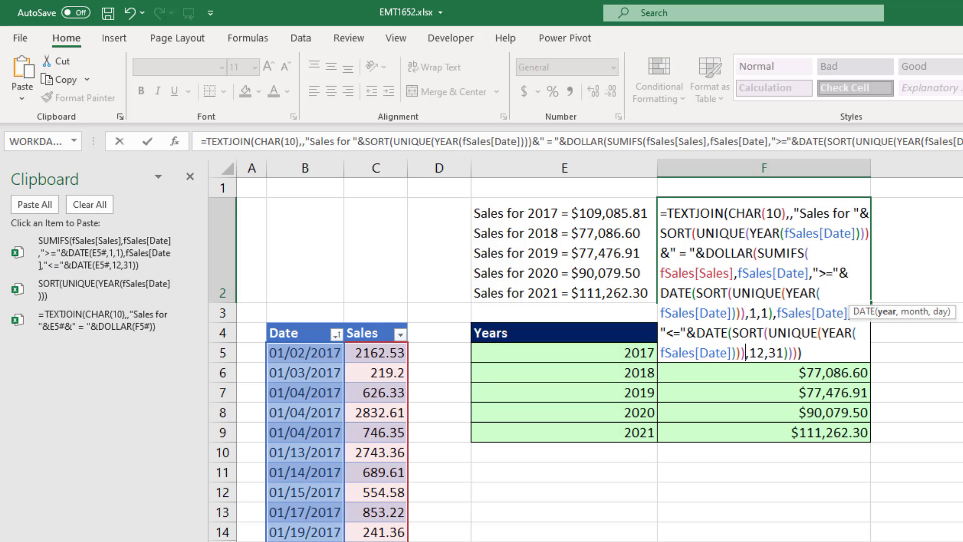
pyautogui.hotkey('ctrl', 'Return')
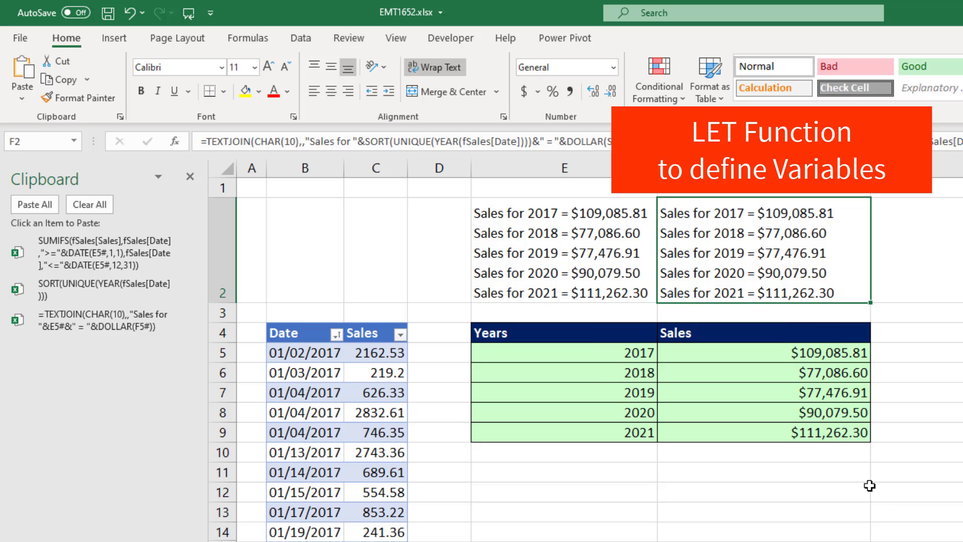
# - Copy the complete self-contained F2 report formula to the clipboard
pyautogui.press('F2')
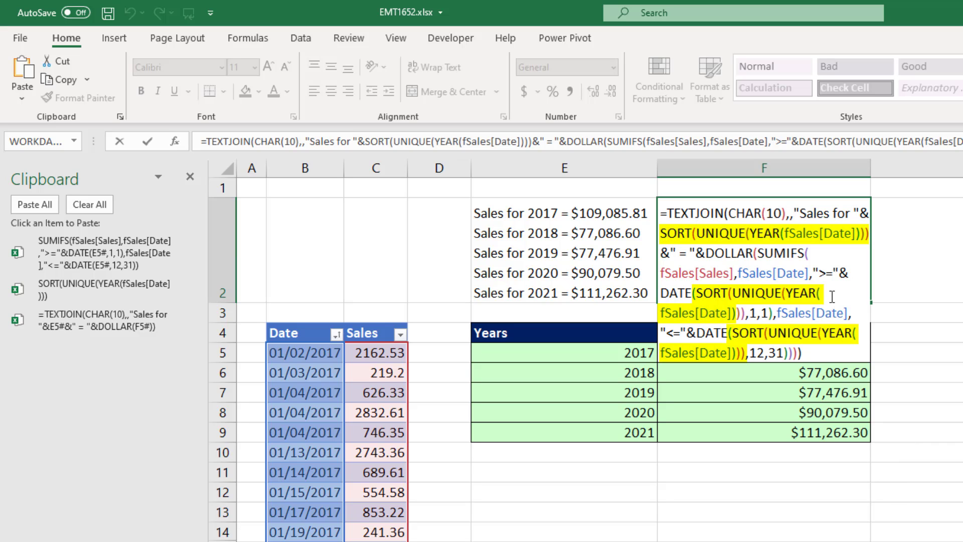
pyautogui.click(680, 233)
pyautogui.moveTo(661, 233); pyautogui.dragTo(870, 226)
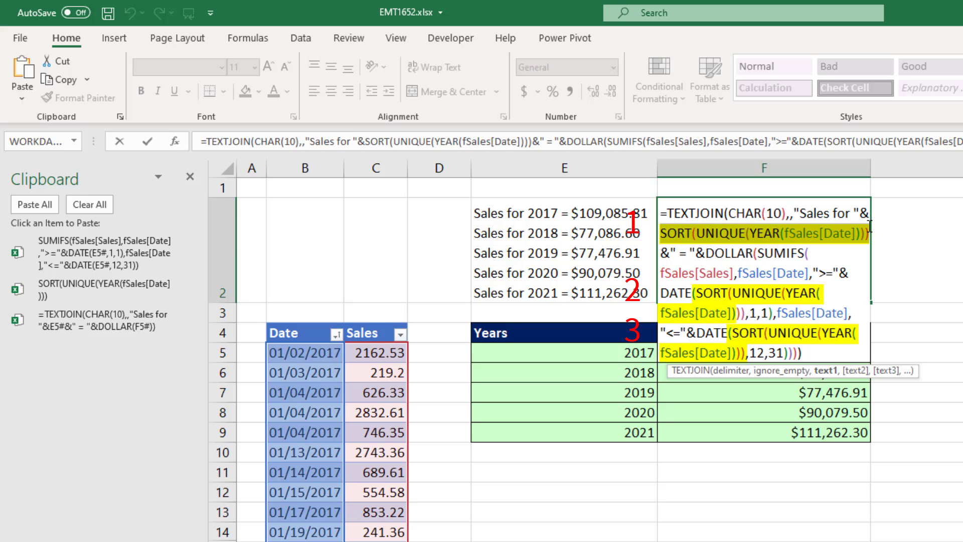
pyautogui.moveTo(802, 352); pyautogui.dragTo(669, 213)
pyautogui.hotkey('ctrl', 'c')
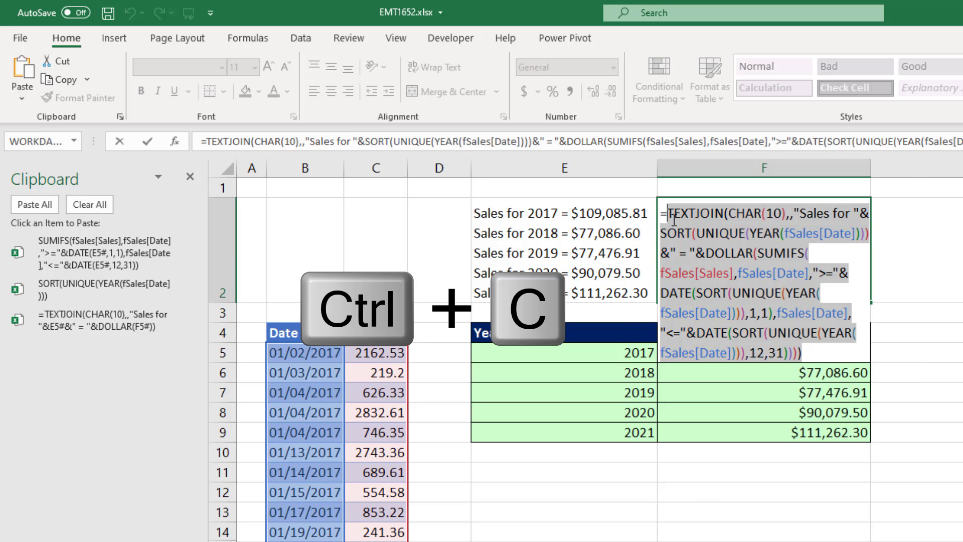
pyautogui.click(896, 267)
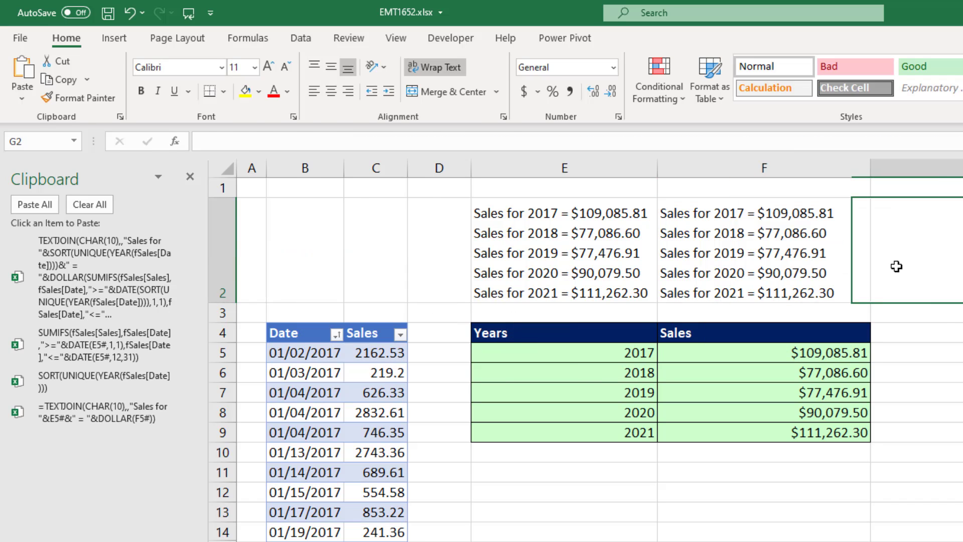
# - Begin G2 with =LET(Year, SORT(UNIQUE(YEAR(fSales[Date]))), defining the Year variable
pyautogui.write('=le')
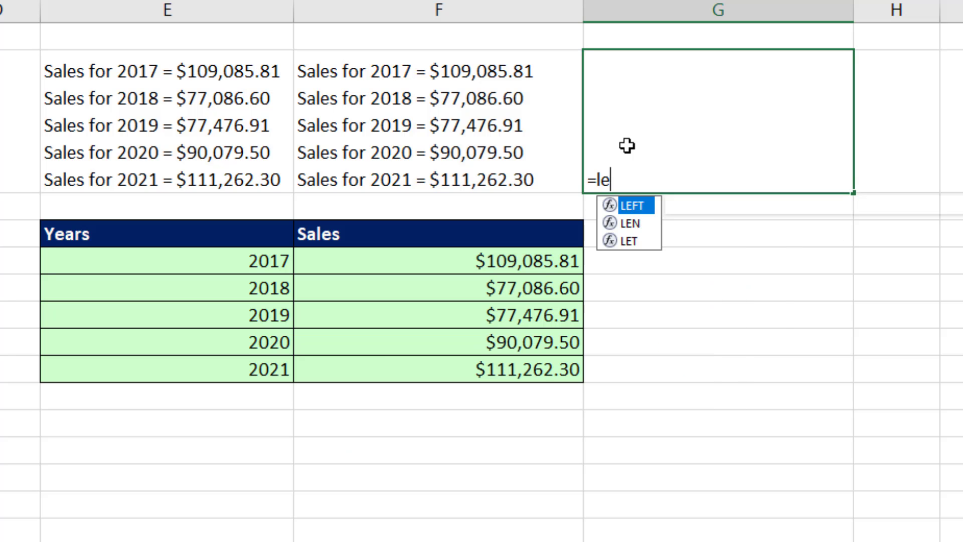
pyautogui.write('t')
pyautogui.press('Tab')
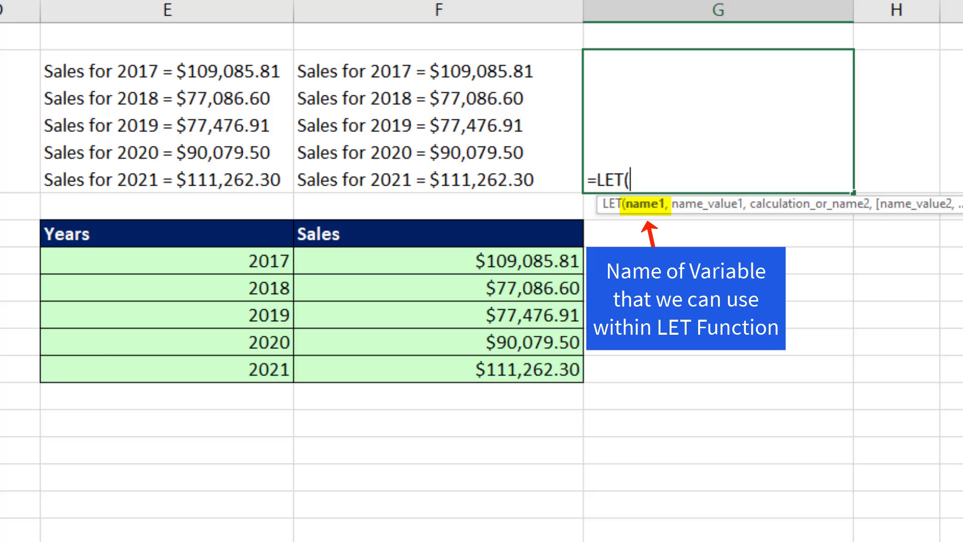
pyautogui.write('Year,')
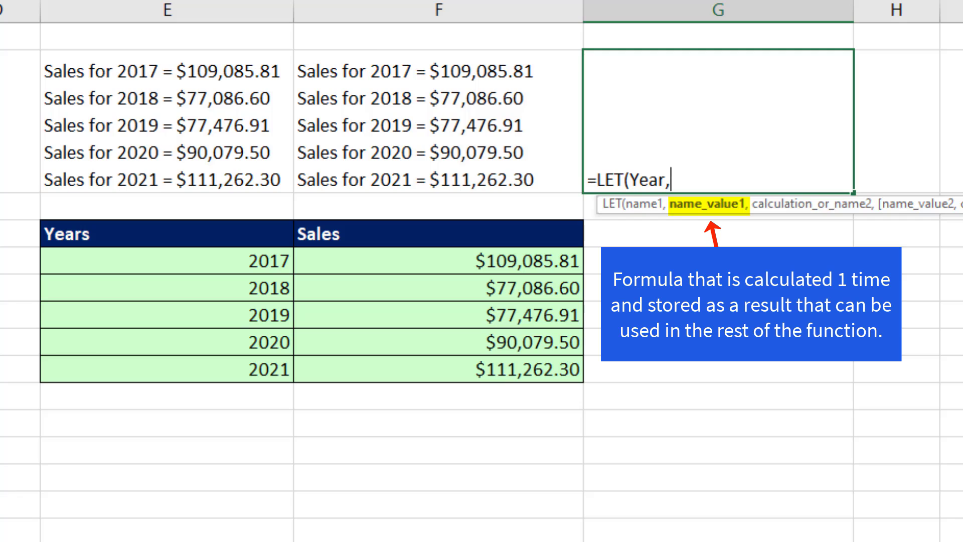
pyautogui.hotkey('ctrl', 'v')
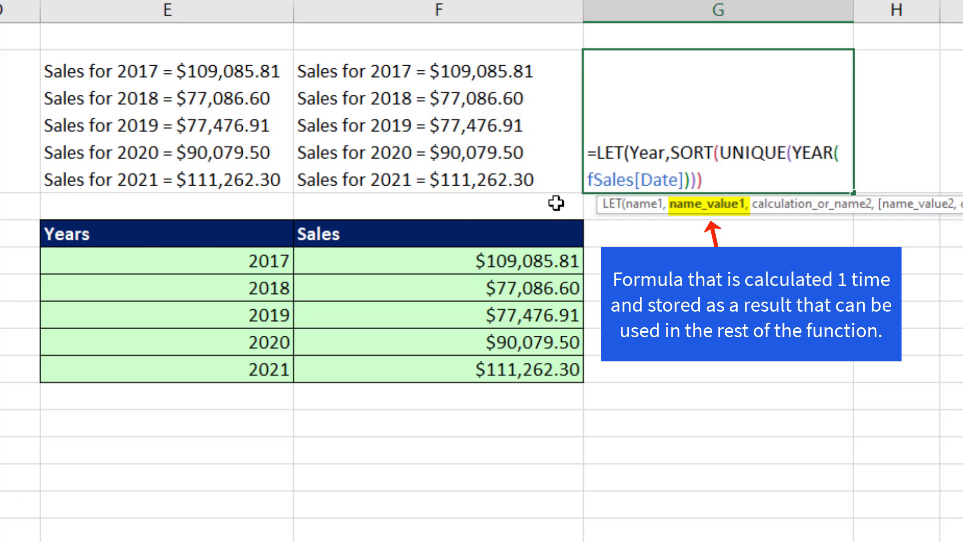
pyautogui.doubleClick(648, 154)
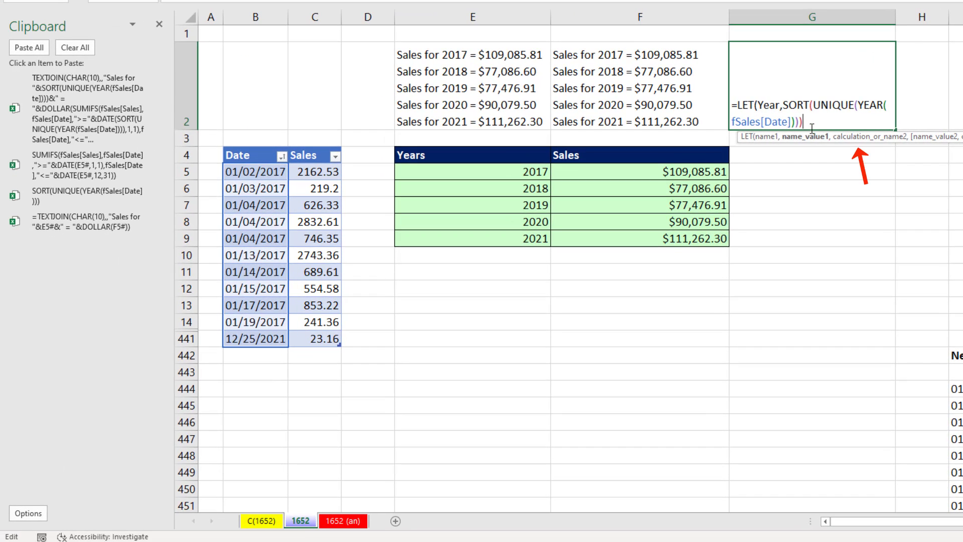
pyautogui.press('End')
pyautogui.write(',')
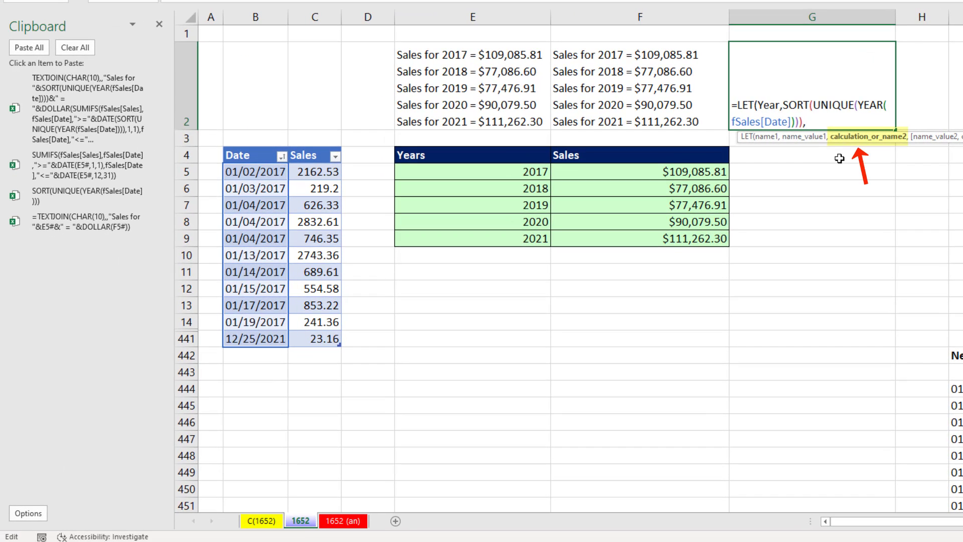
# - Paste the TEXTJOIN report as LET's calculation and replace its first years expression with Year
pyautogui.click(63, 98)
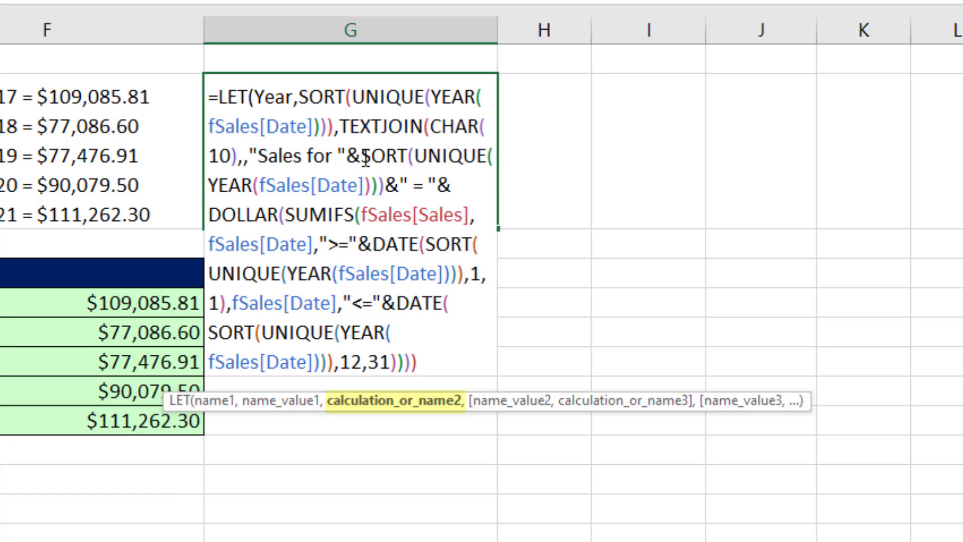
pyautogui.moveTo(361, 156); pyautogui.dragTo(387, 188)
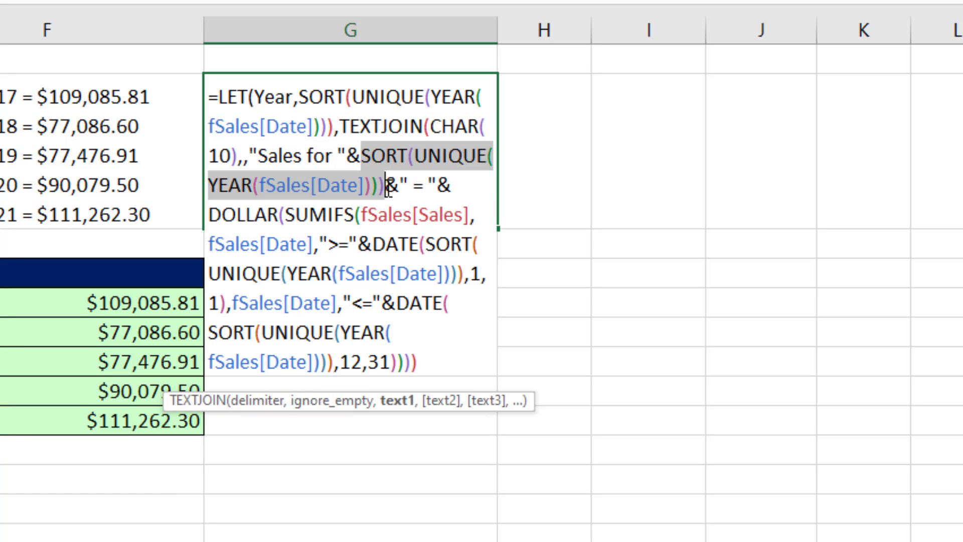
pyautogui.write('Year')
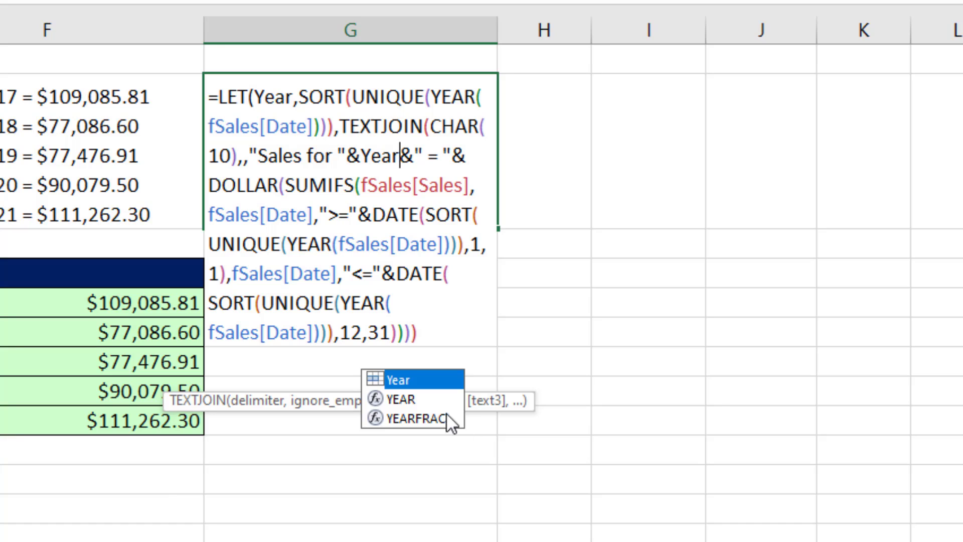
pyautogui.press('Escape')
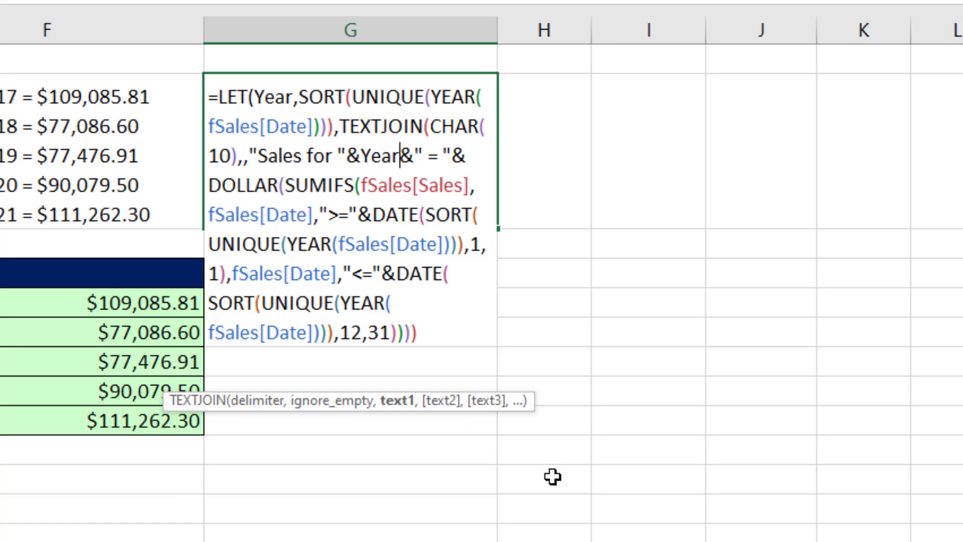
# - Set both DATE year arguments to Year and add LET's closing parenthesis
pyautogui.click(427, 214)
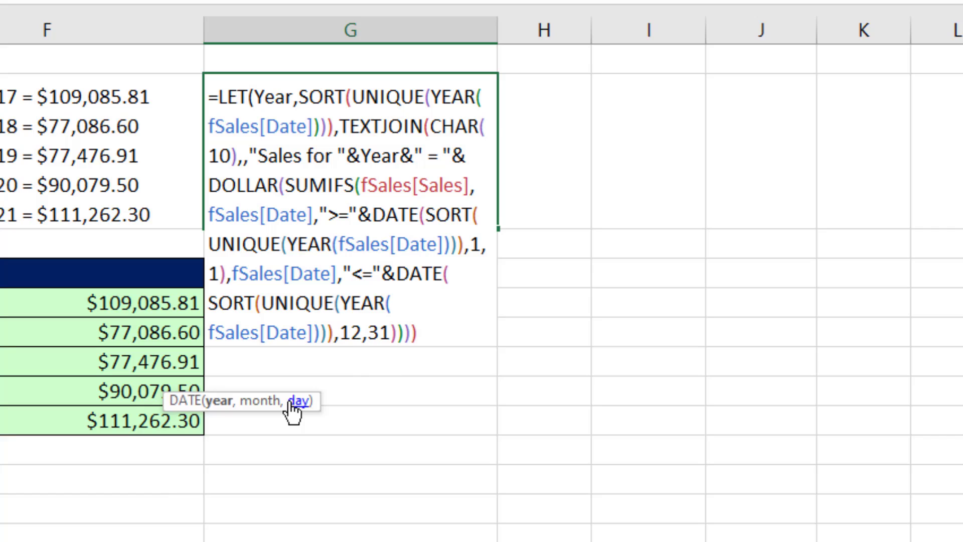
pyautogui.moveTo(292, 409); pyautogui.dragTo(538, 290)
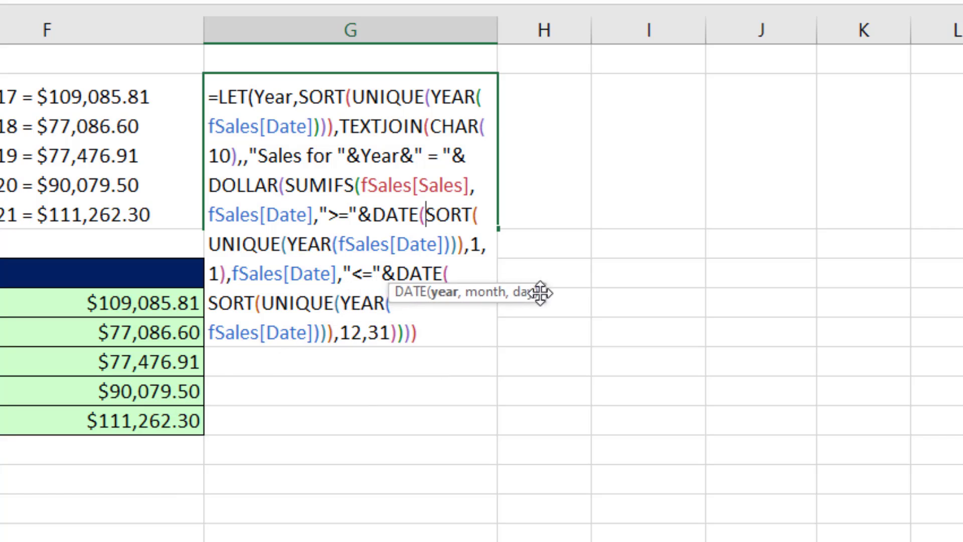
pyautogui.click(448, 302)
pyautogui.write('Year,1,')
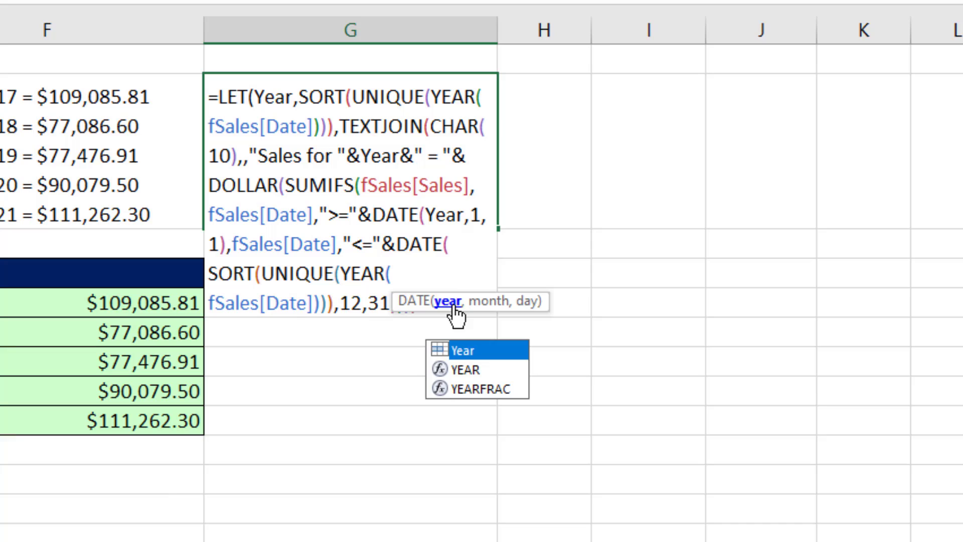
pyautogui.press('Escape')
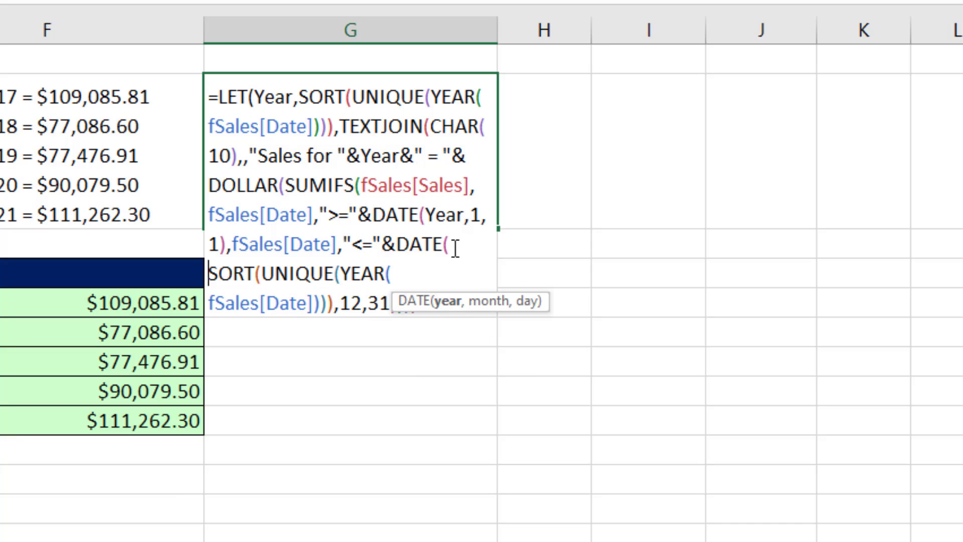
pyautogui.click(448, 304)
pyautogui.write('Year')
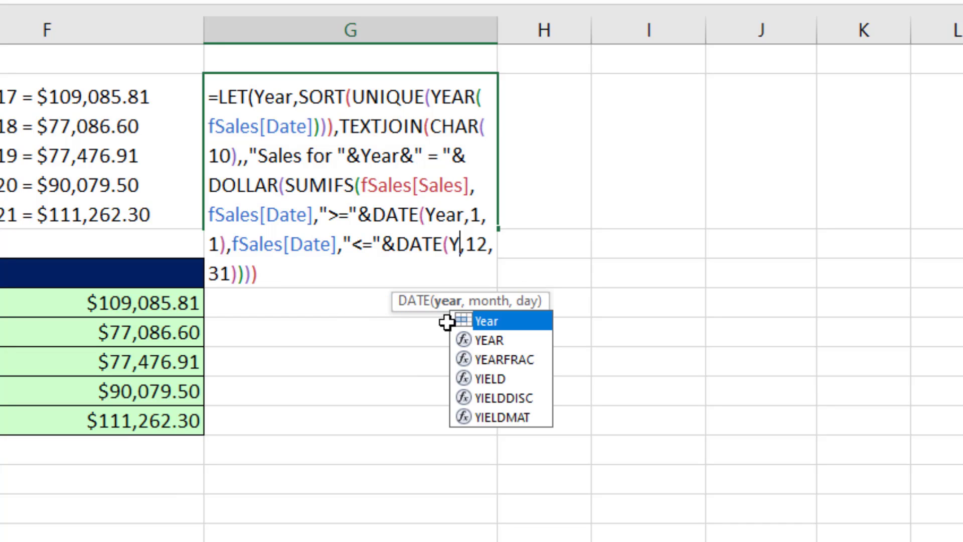
pyautogui.press('Escape')
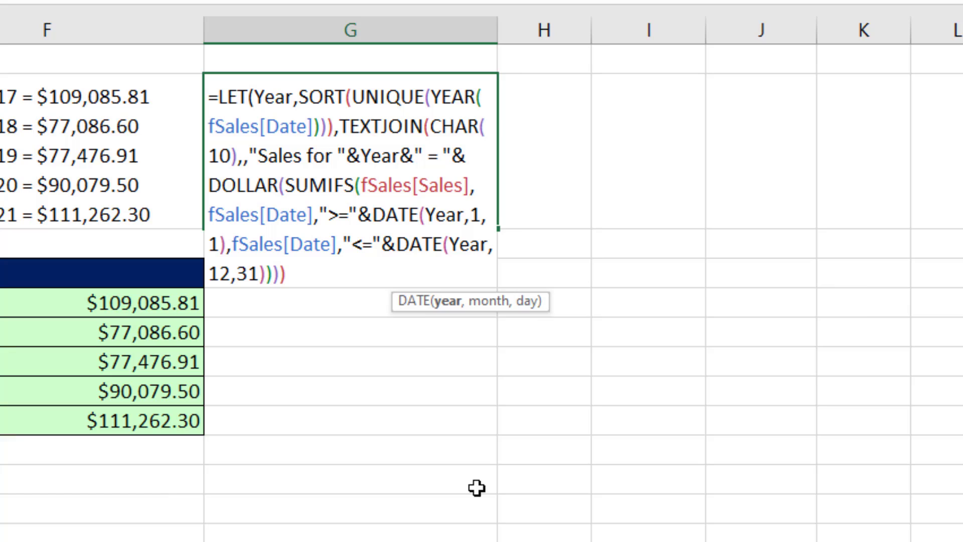
pyautogui.hotkey('ctrl', 'End')
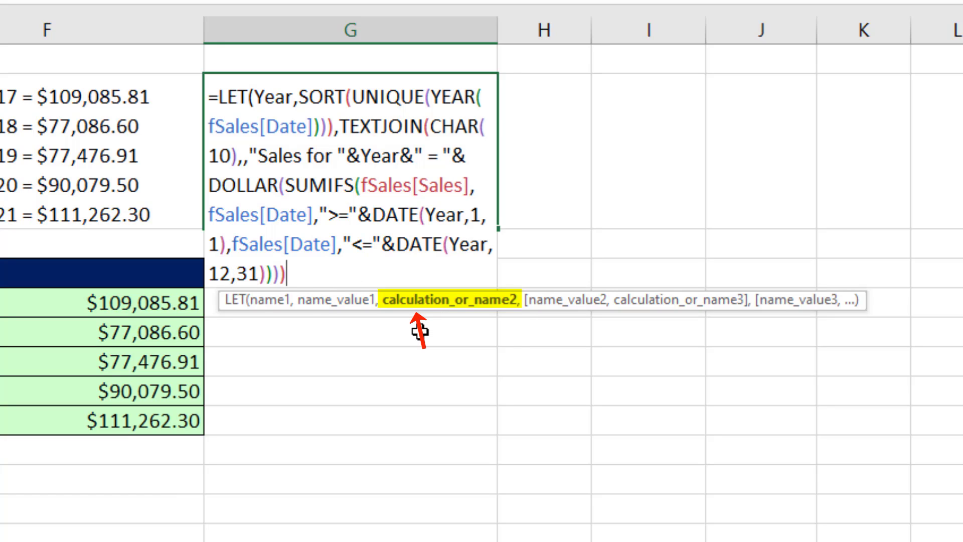
pyautogui.write(')')
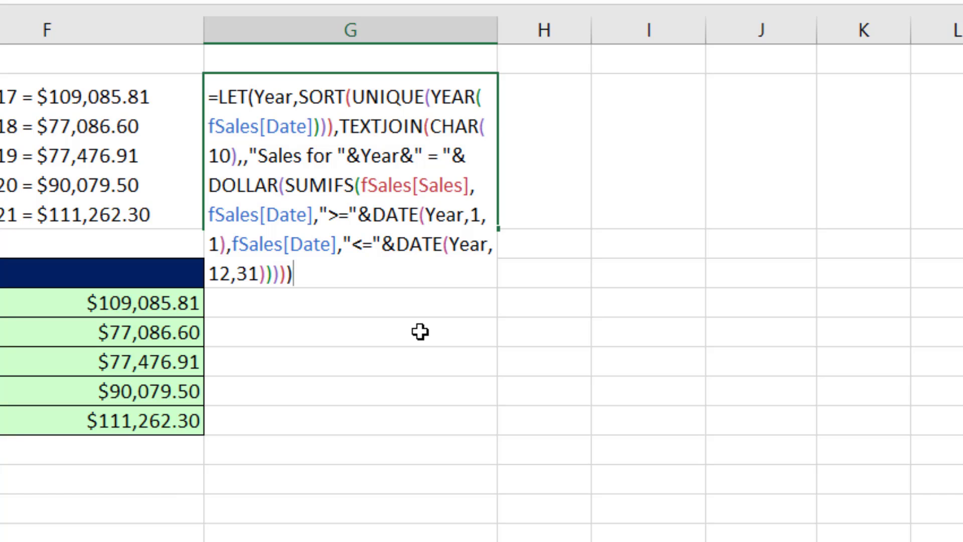
# - Review LET's Year name, its value and the TEXTJOIN calculation, then enter G2's formula
pyautogui.click(277, 97)
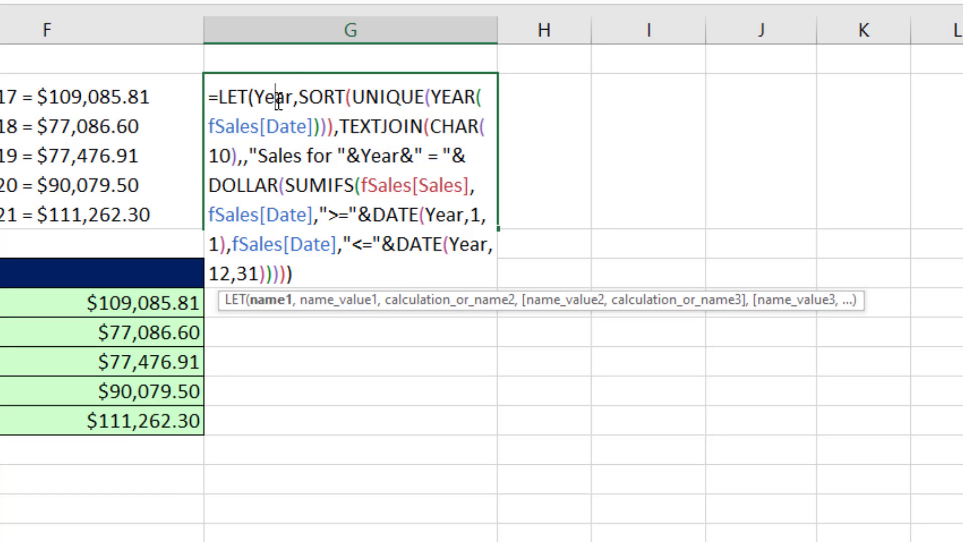
pyautogui.click(260, 302)
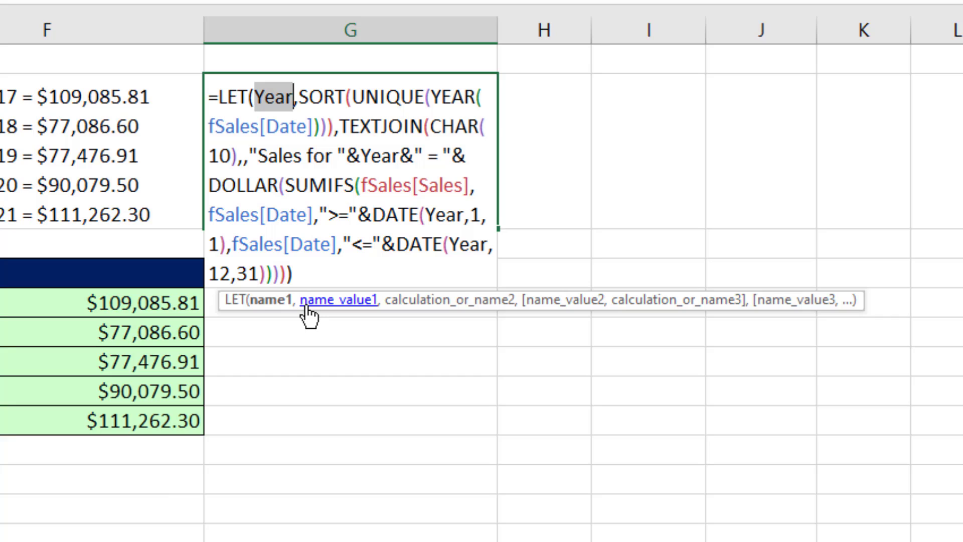
pyautogui.click(313, 301)
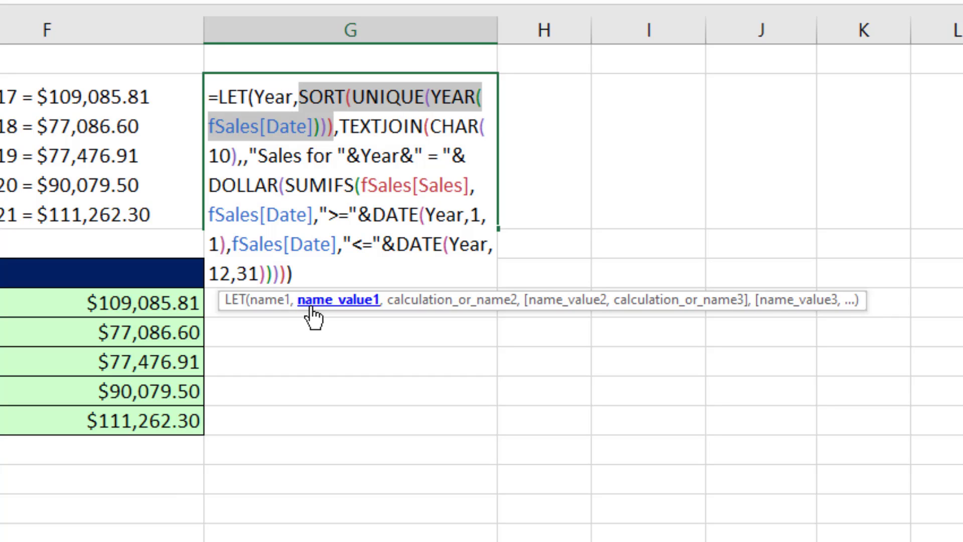
pyautogui.click(426, 306)
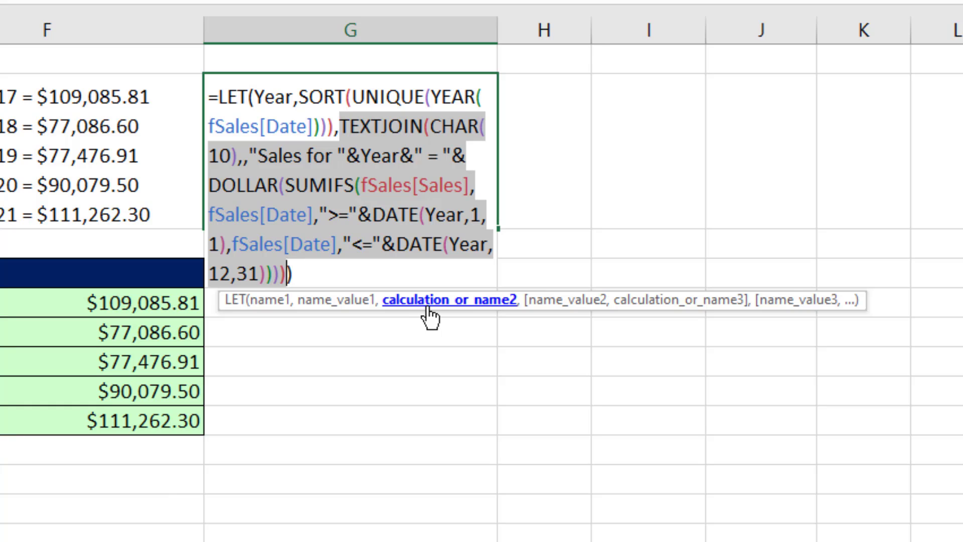
pyautogui.hotkey('ctrl', 'Return')
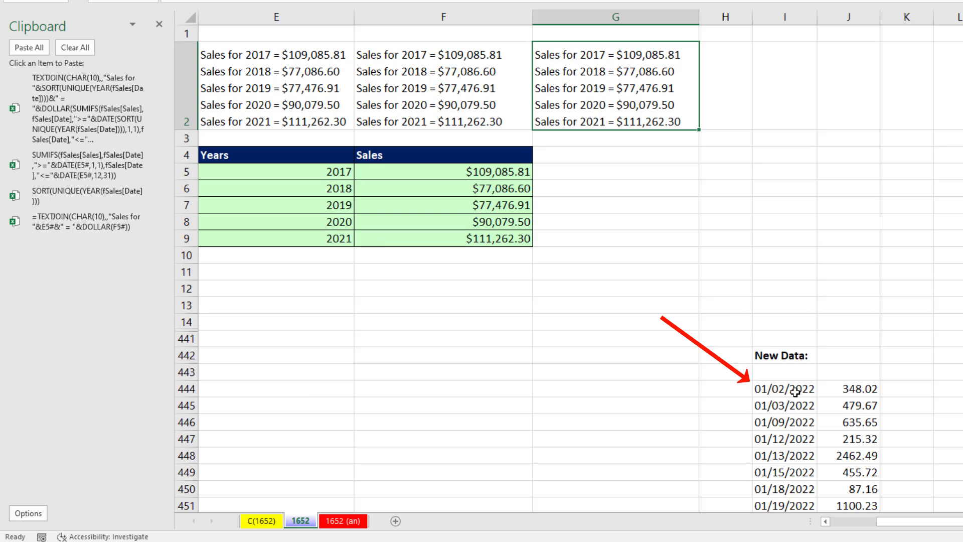
# - Append the New Data sales rows to the table and heighten row 2 to show every report line
pyautogui.click(794, 389)
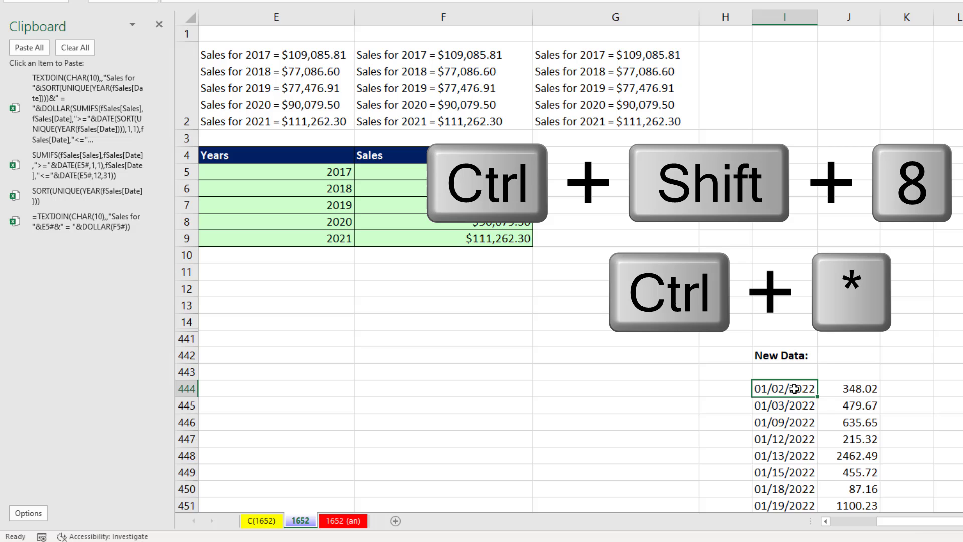
pyautogui.hotkey('ctrl', 'shift', '8')
pyautogui.hotkey('ctrl', 'c')
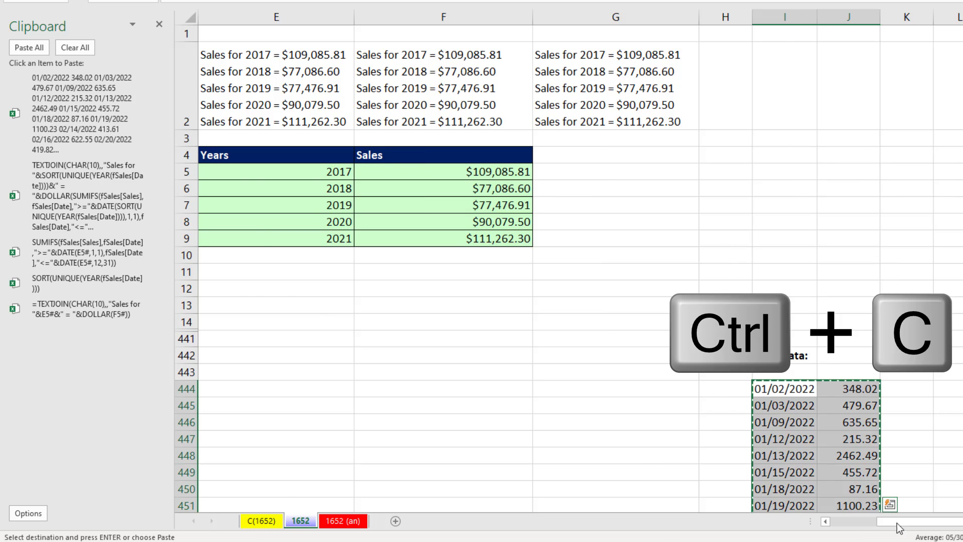
pyautogui.hscroll(-3, 654, 455)
pyautogui.click(252, 358)
pyautogui.hotkey('ctrl', 'v')
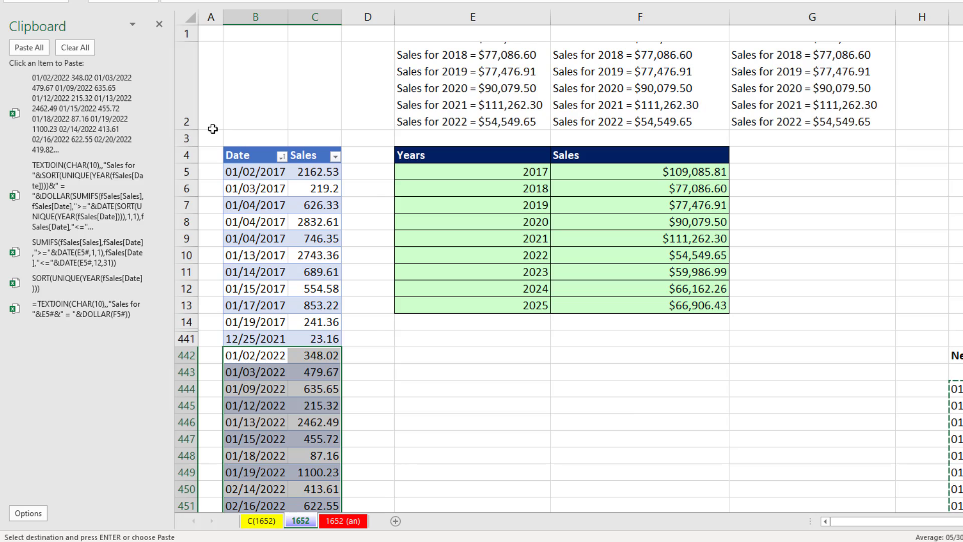
pyautogui.moveTo(187, 129); pyautogui.dragTo(189, 189)
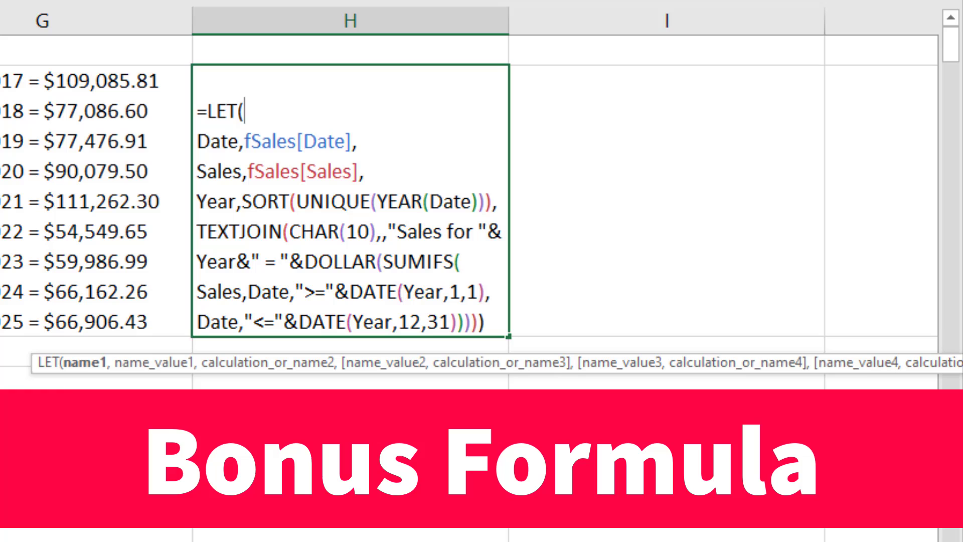
# - Step through H2's LET arguments: the Date, Sales and Year names, their values, and the TEXTJOIN calculation
pyautogui.click(80, 370)
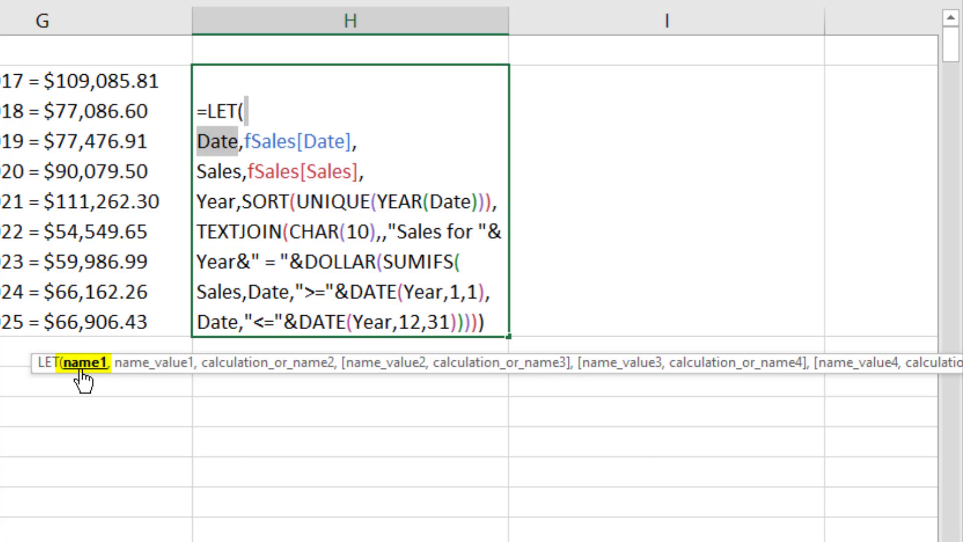
pyautogui.click(134, 377)
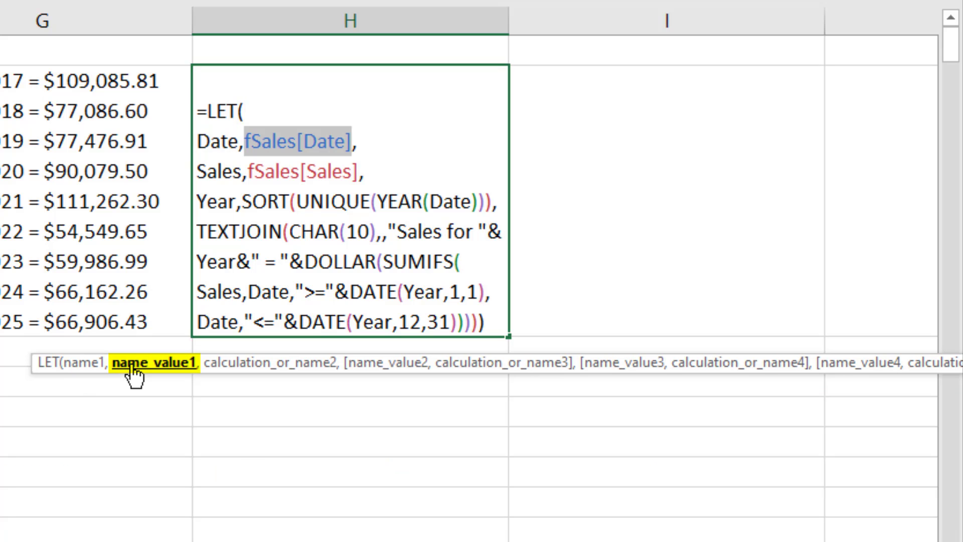
pyautogui.click(237, 374)
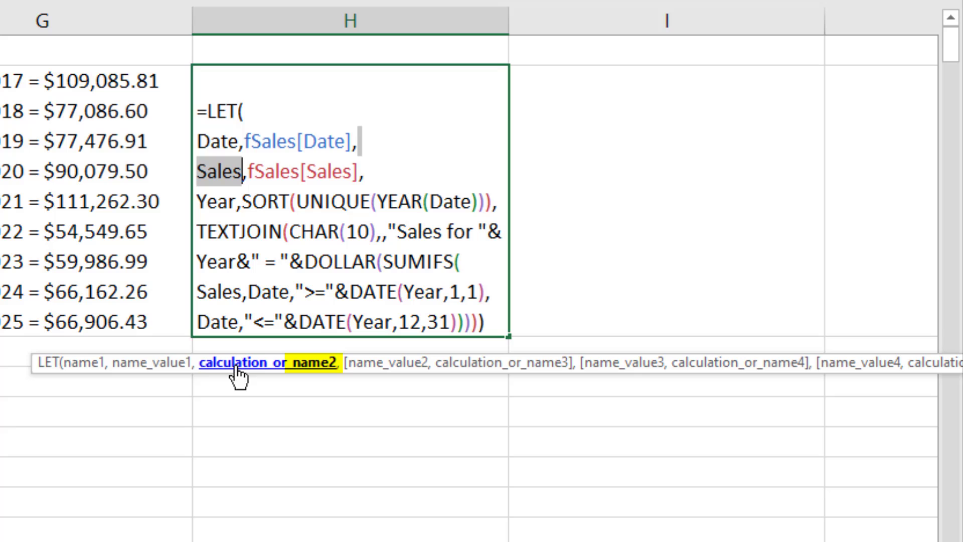
pyautogui.click(378, 374)
pyautogui.click(450, 374)
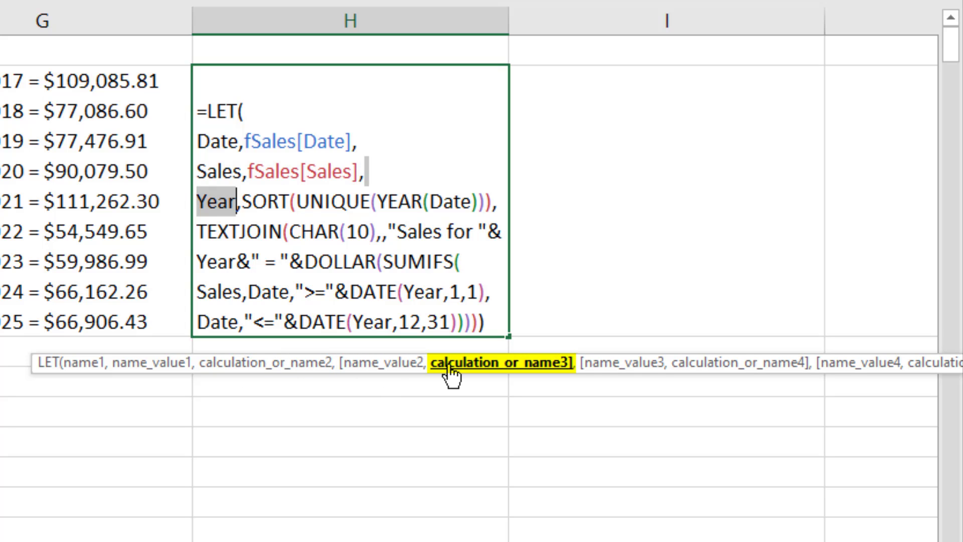
pyautogui.click(602, 374)
pyautogui.click(695, 374)
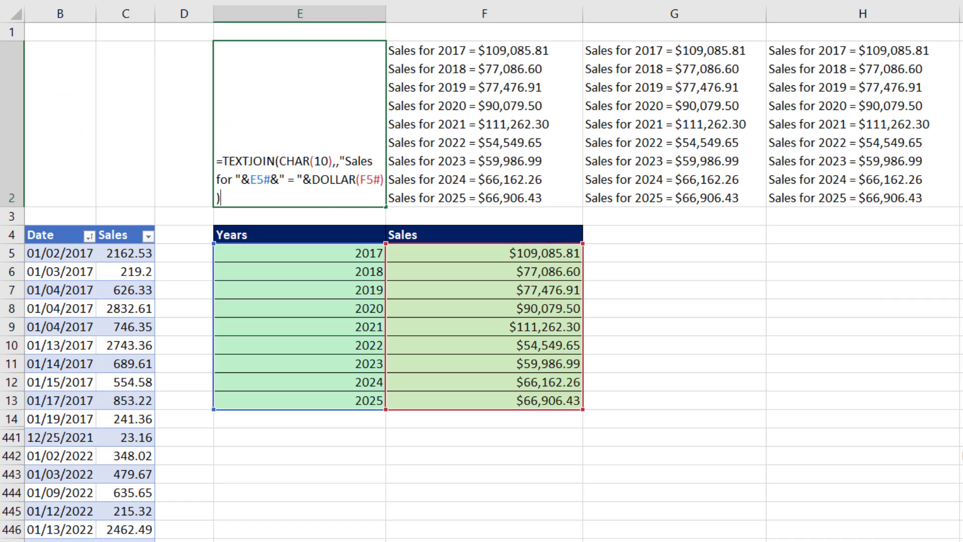
pyautogui.press('Tab')
pyautogui.press('F2')
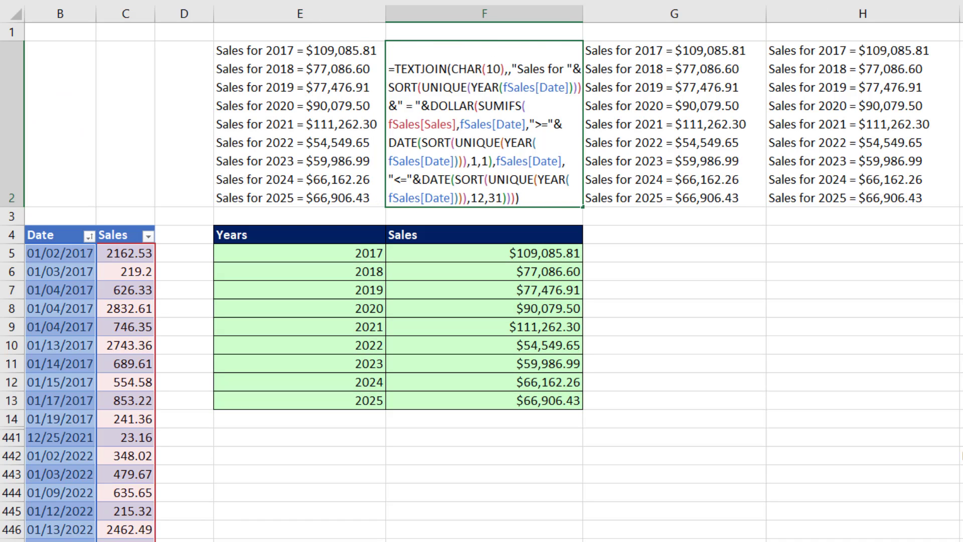
pyautogui.press('Tab')
pyautogui.press('F2')
pyautogui.press('Tab')
pyautogui.press('F2')
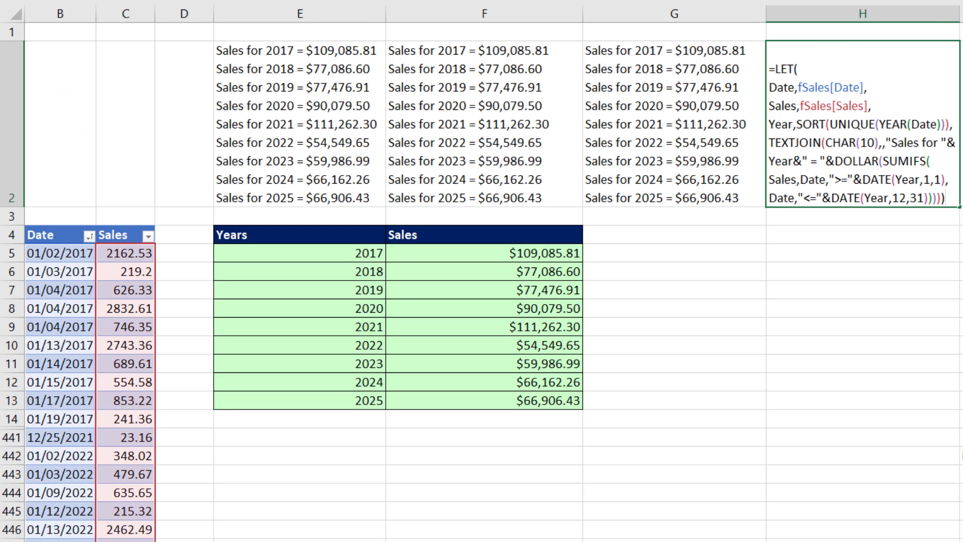